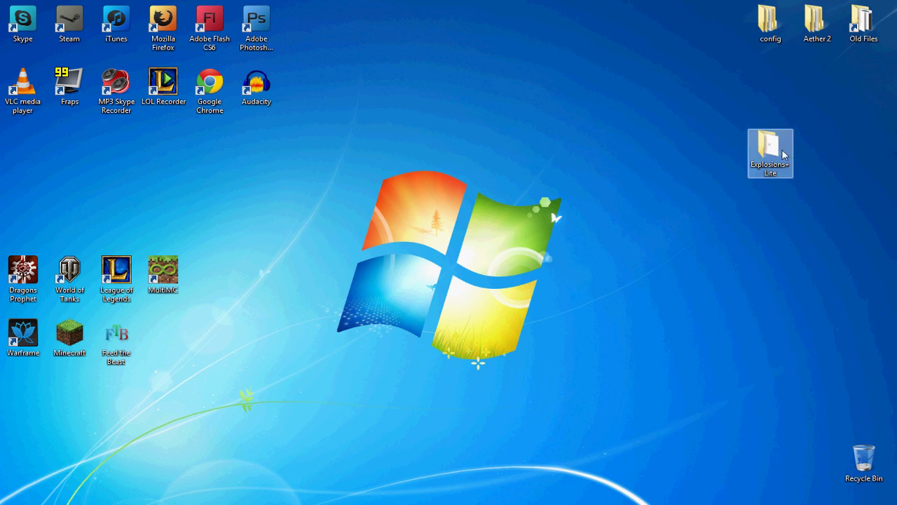
Move the Explosions+ Lite folder toward the middle of the desktop and bring up MultiMC in the centre of the screen.
drag(783, 150, 502, 151)
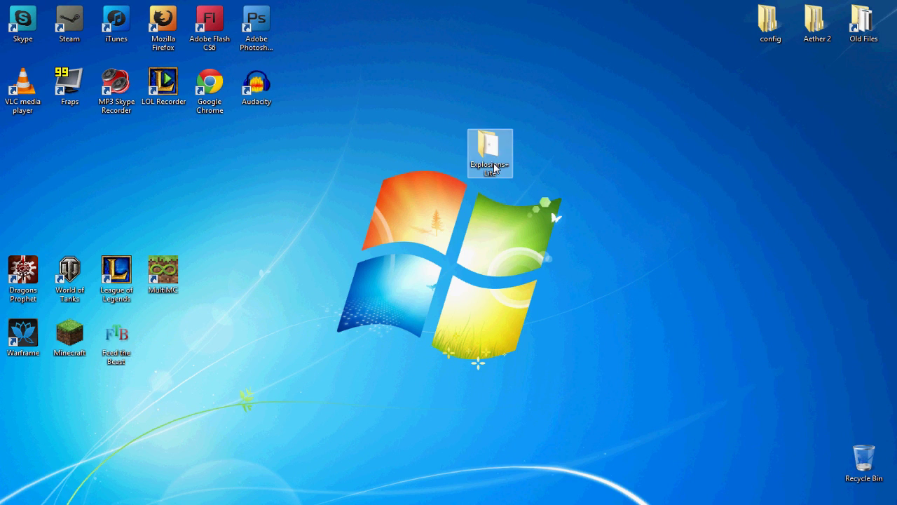
click(395, 253)
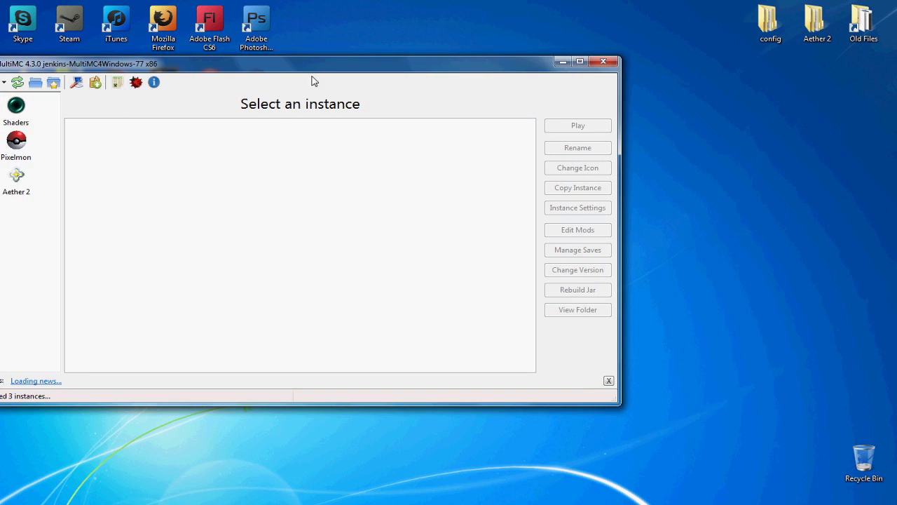
drag(311, 73, 474, 72)
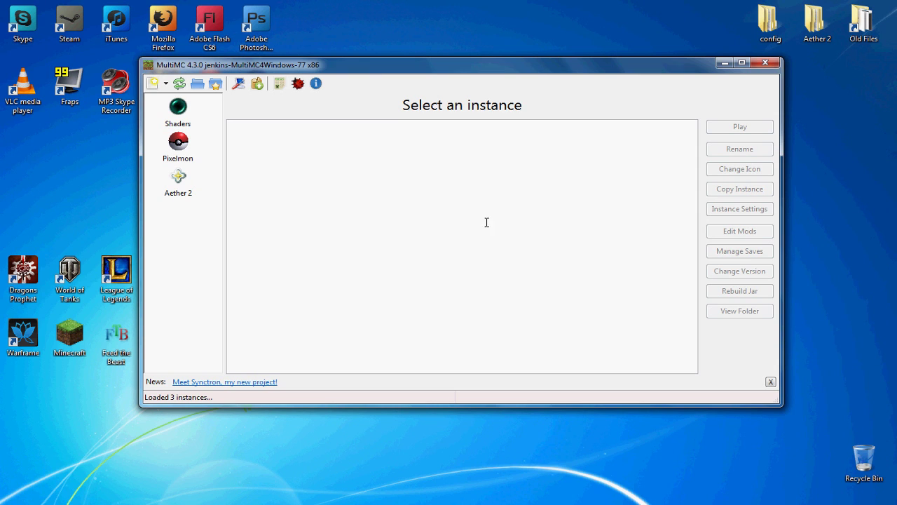
Review the general MultiMC settings and close them.
click(238, 83)
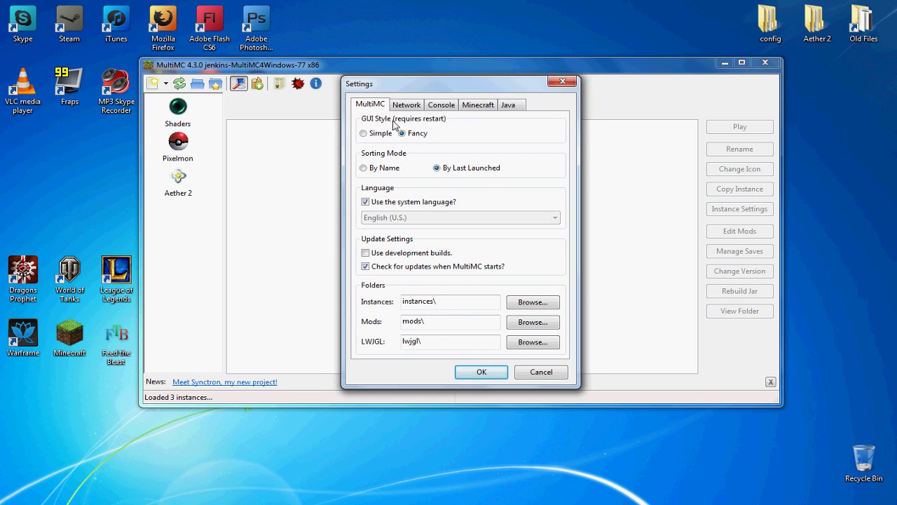
click(481, 372)
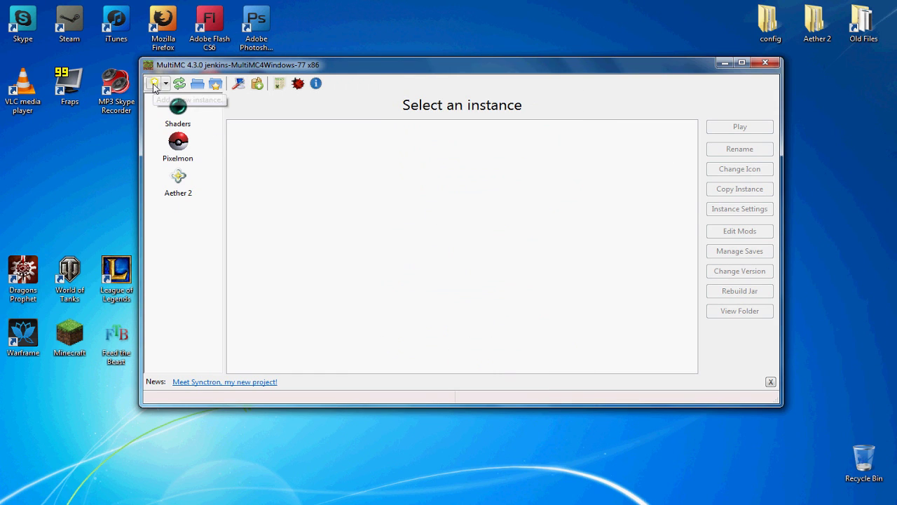
Create a new Minecraft 1.5.2 instance named Explosions+ Lite.
click(154, 84)
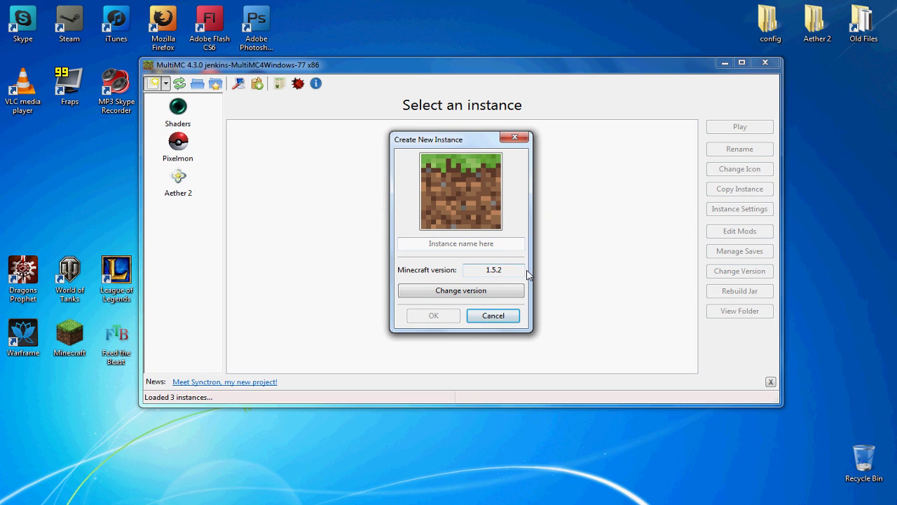
click(493, 246)
text(Exp)
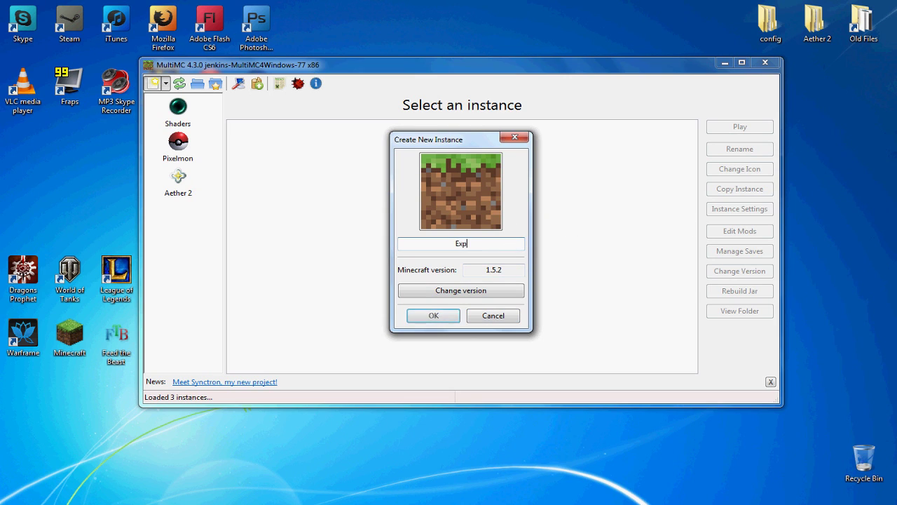
text(losions+ Lite)
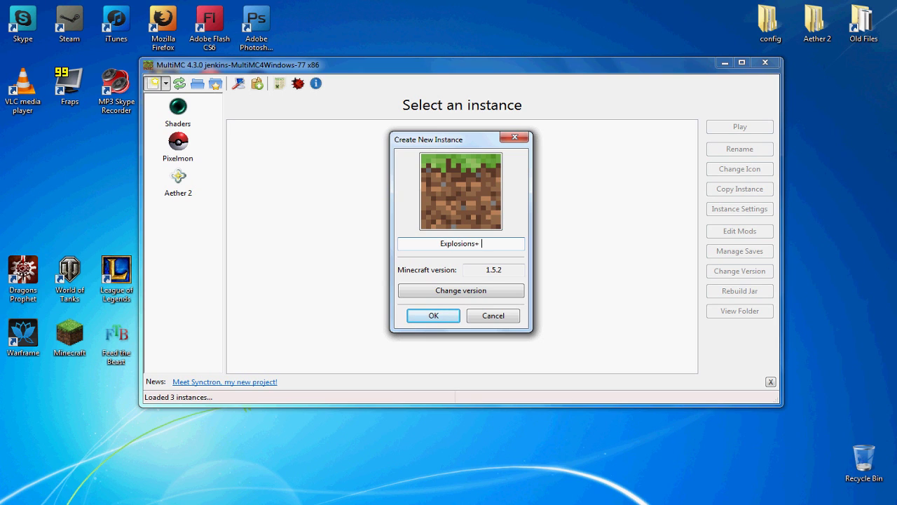
click(433, 316)
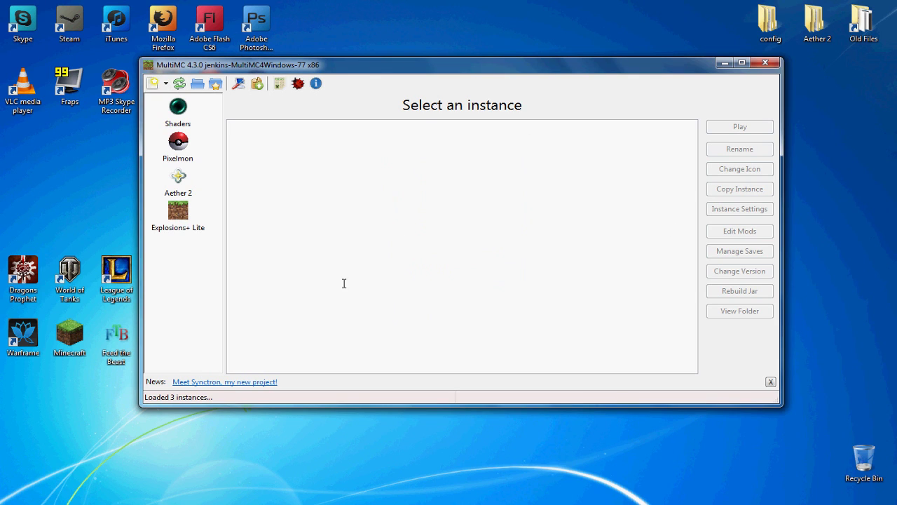
Install Minecraft Forge 7.8.1.738 in the Explosions+ Lite instance.
click(184, 225)
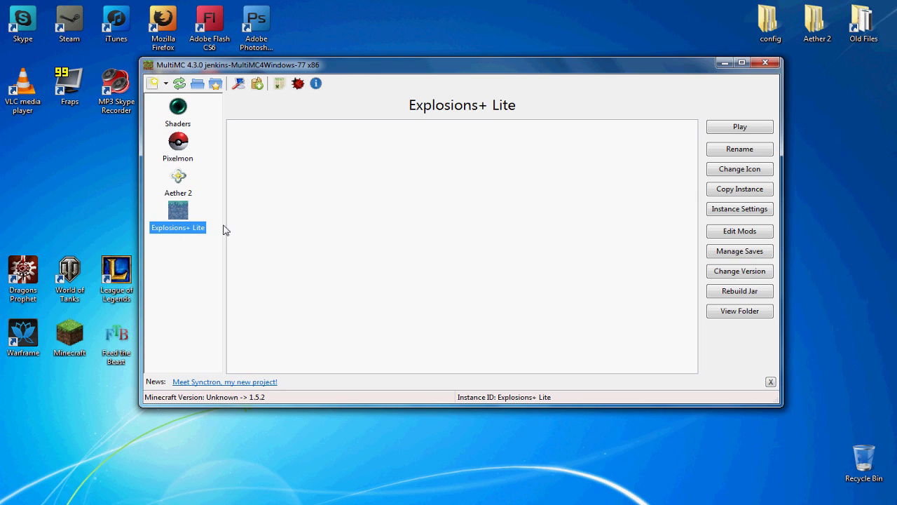
click(722, 232)
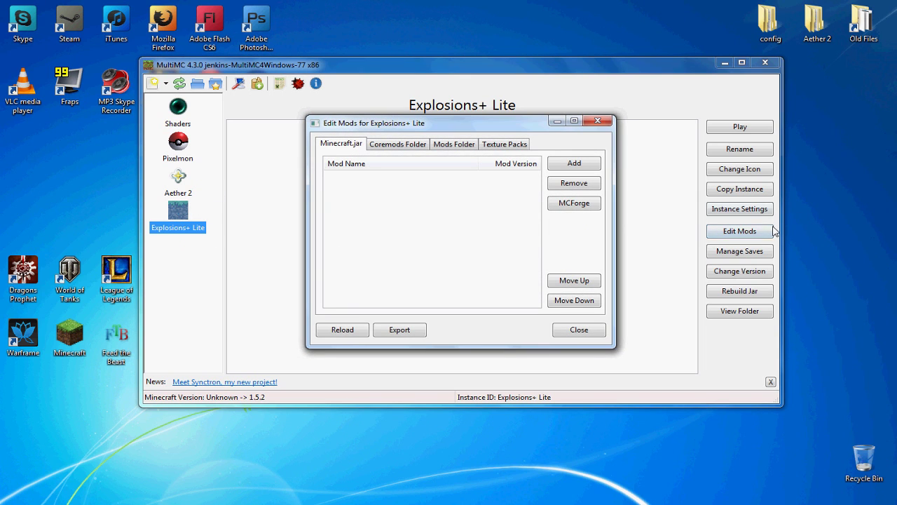
click(571, 208)
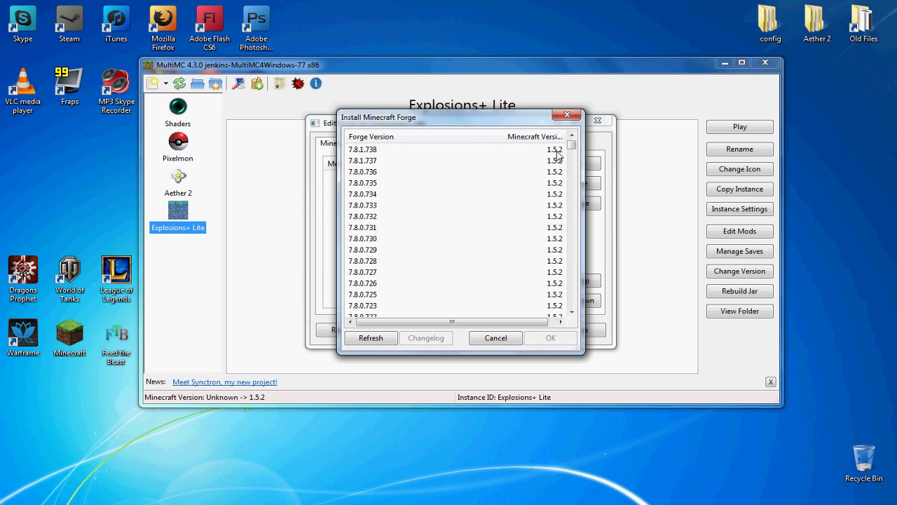
click(369, 150)
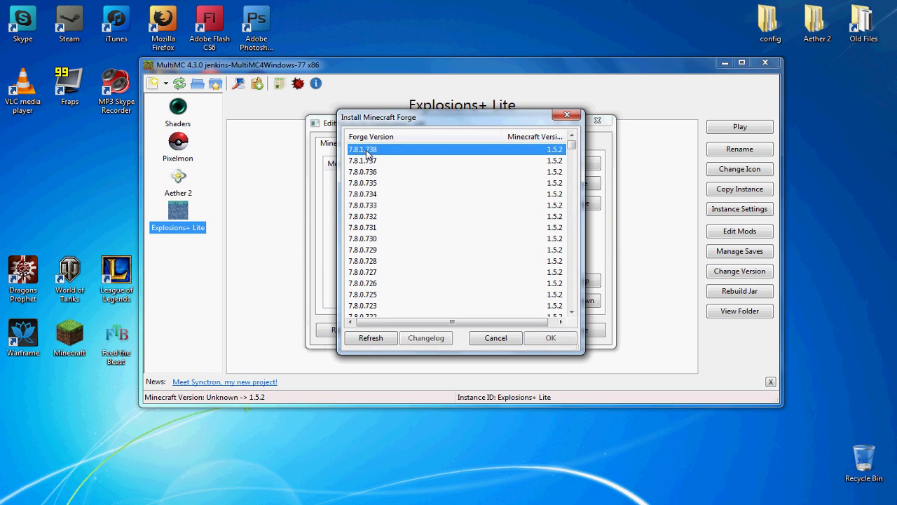
click(538, 347)
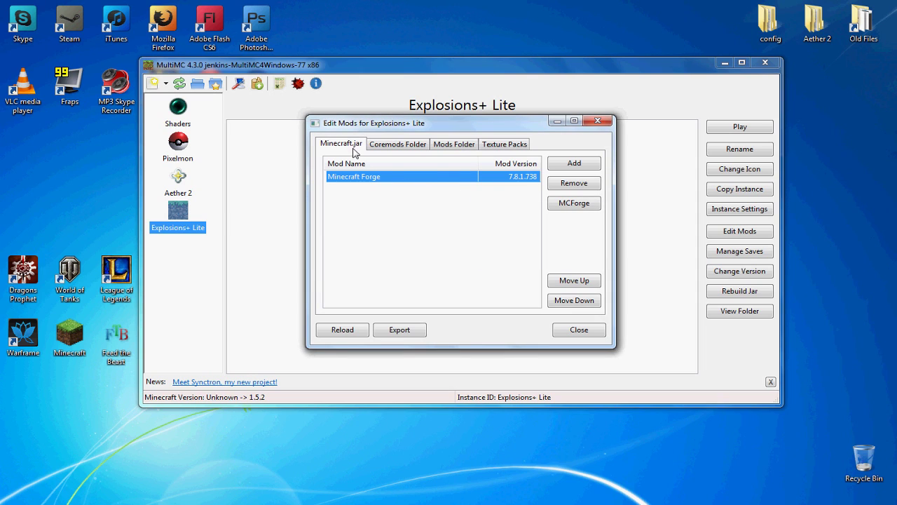
click(360, 194)
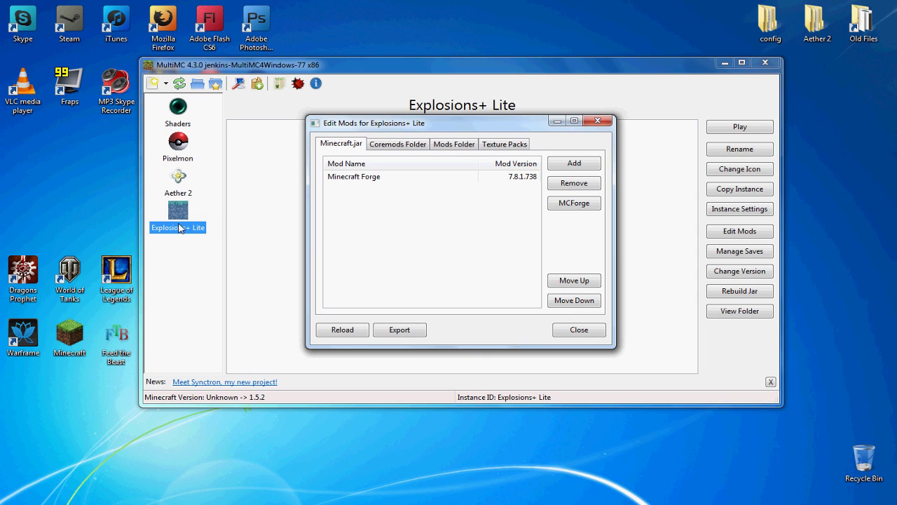
Show the instance's mods folder list and arrange it beside the opened Explosions+ Lite desktop folder.
click(460, 143)
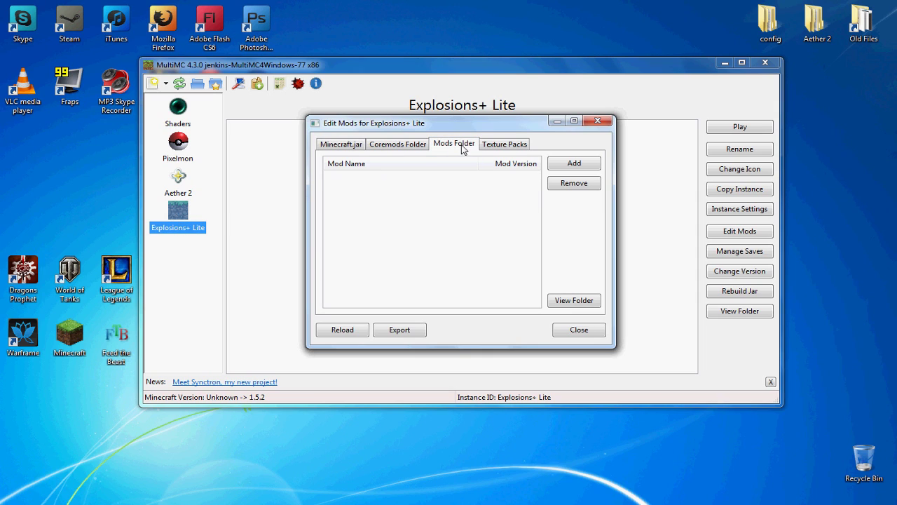
key(Escape)
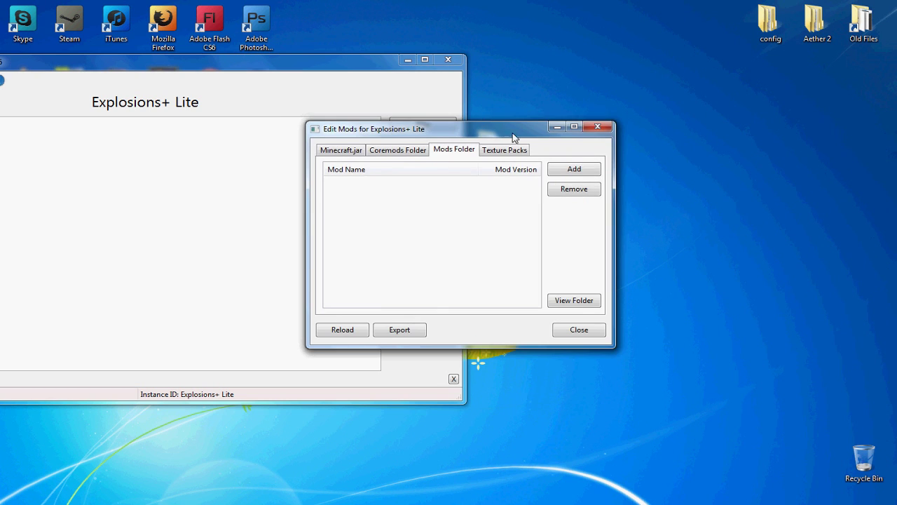
drag(513, 137, 308, 125)
drag(486, 158, 825, 184)
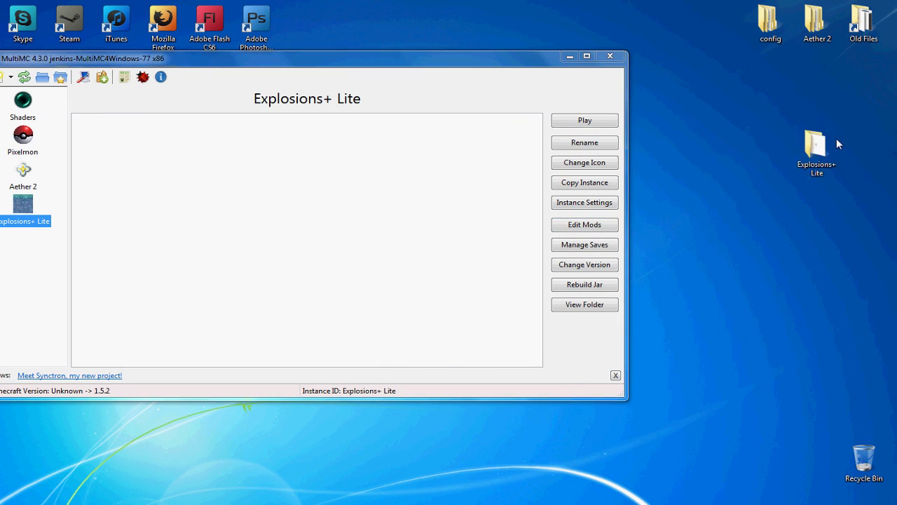
double_click(829, 146)
click(592, 164)
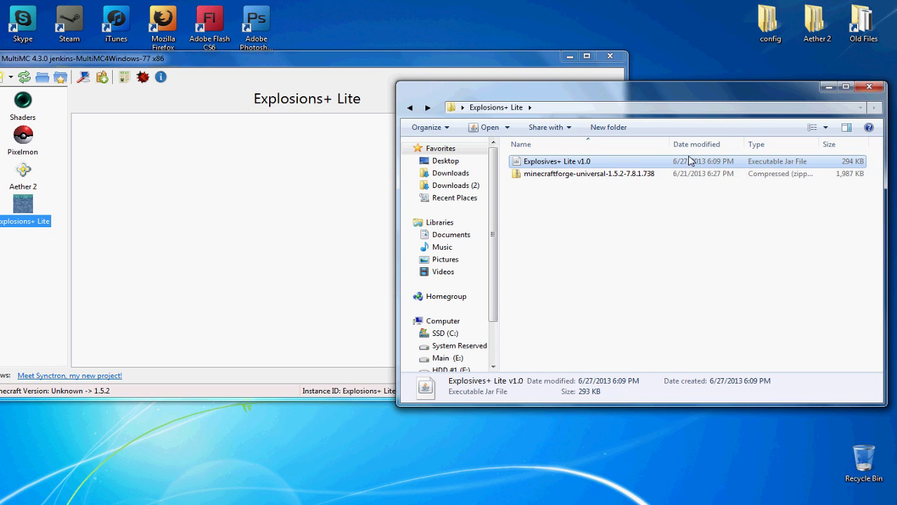
click(490, 468)
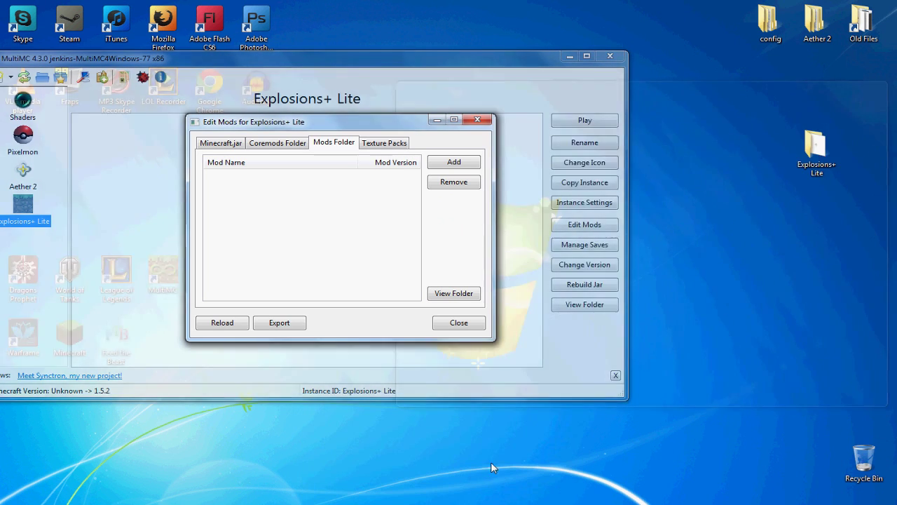
drag(358, 126, 221, 122)
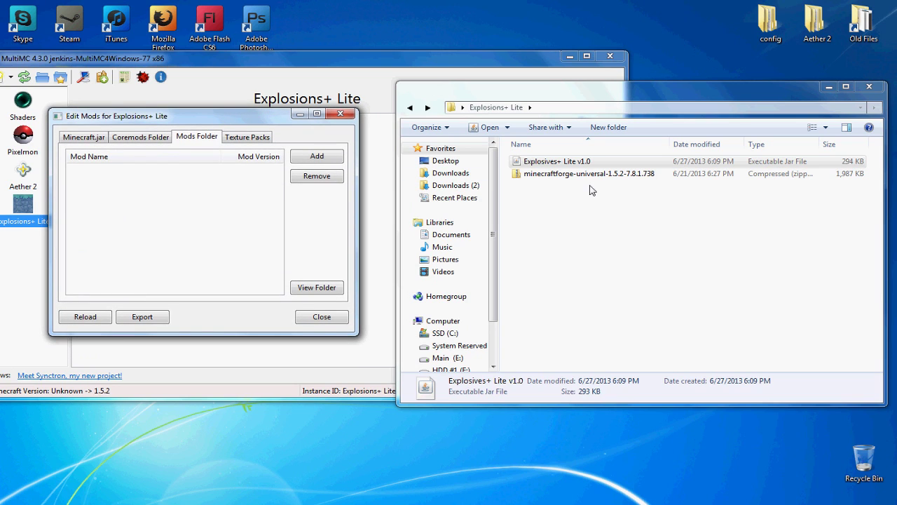
Add the Explosives+ Lite v1.0 jar file to the instance's mods folder and close the mod editor.
click(558, 164)
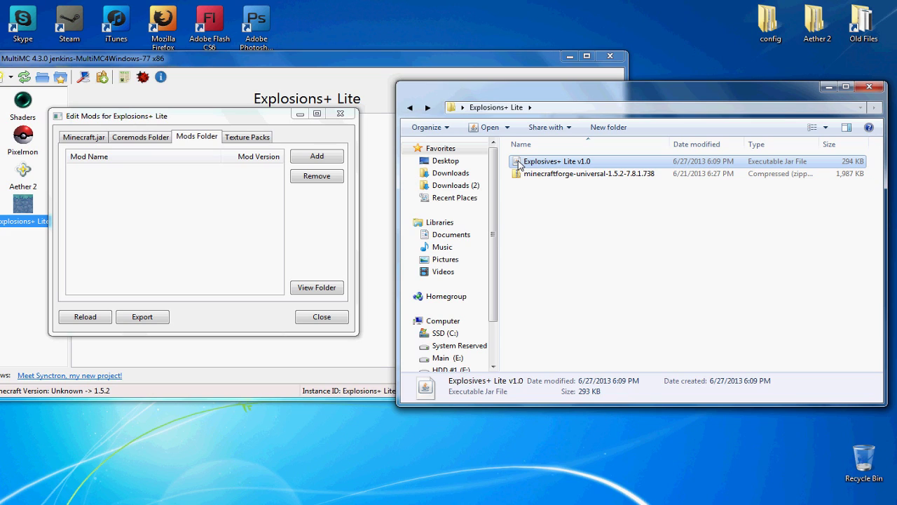
drag(519, 165, 189, 210)
click(322, 317)
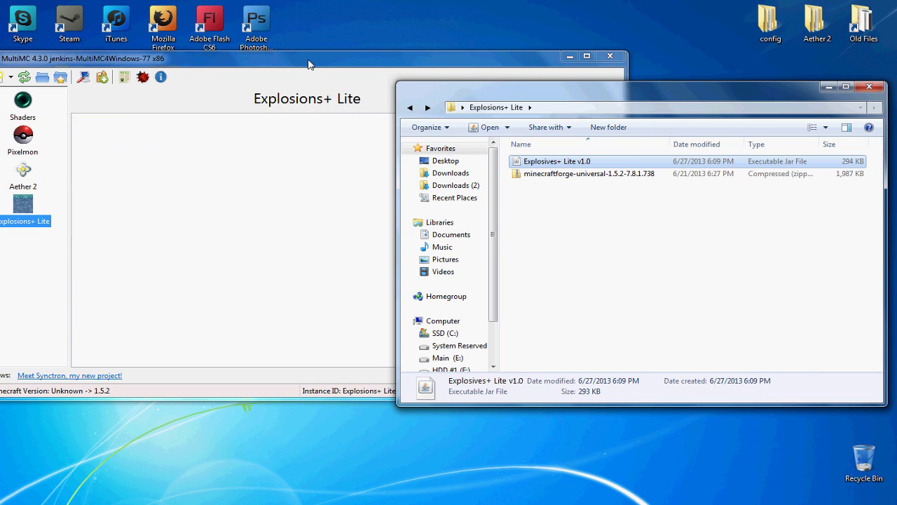
Launch the Explosions+ Lite instance with the saved login and check the console output while it loads.
drag(312, 61, 452, 66)
click(718, 125)
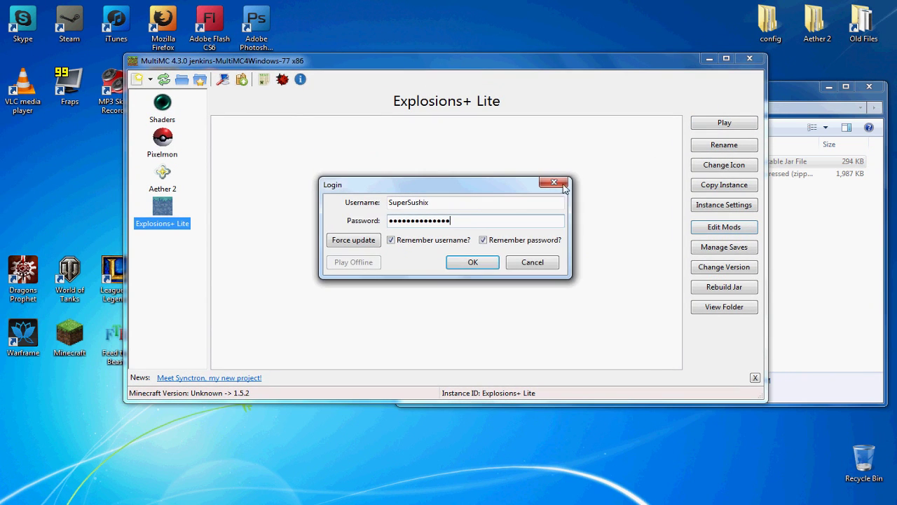
click(471, 263)
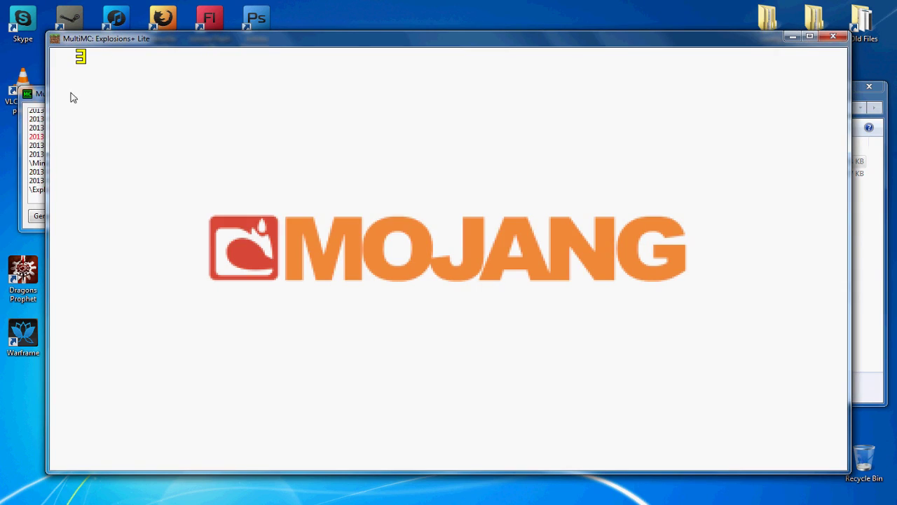
click(27, 94)
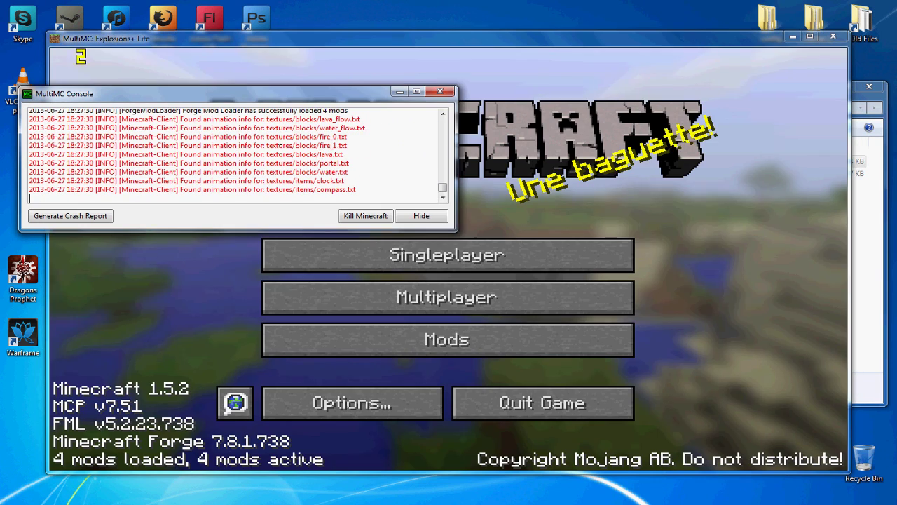
click(490, 79)
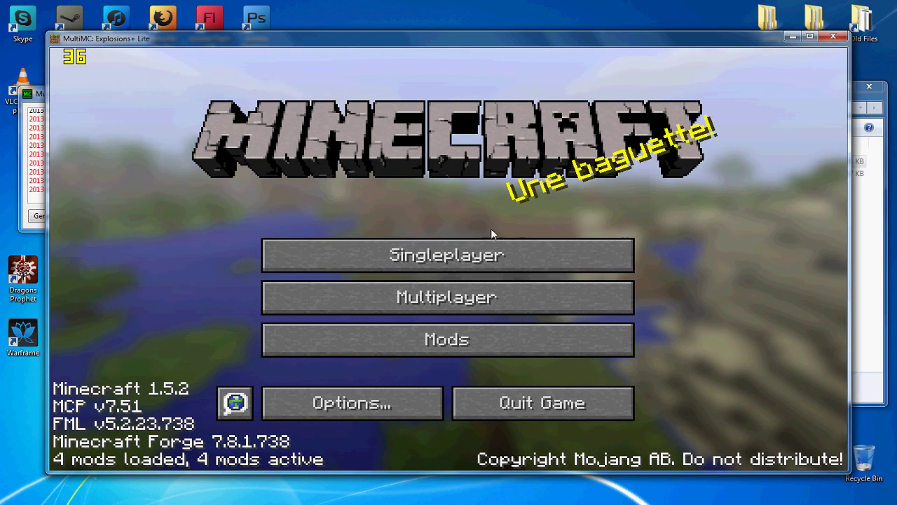
Create a new singleplayer survival world named BLASTZONE.
click(499, 254)
click(593, 394)
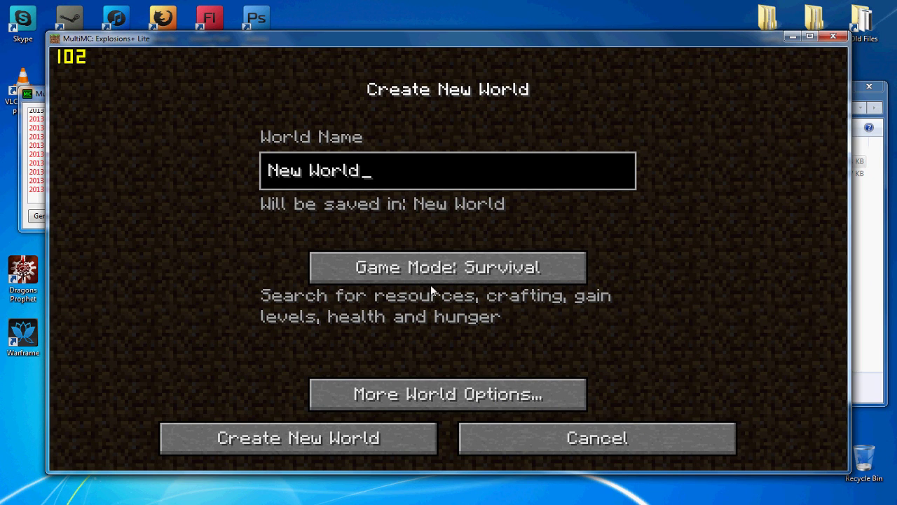
key(BackSpace)
key(BackSpace)
key(BackSpace)
key(BackSpace)
key(BackSpace)
key(BackSpace)
key(BackSpace)
key(BackSpace)
key(BackSpace)
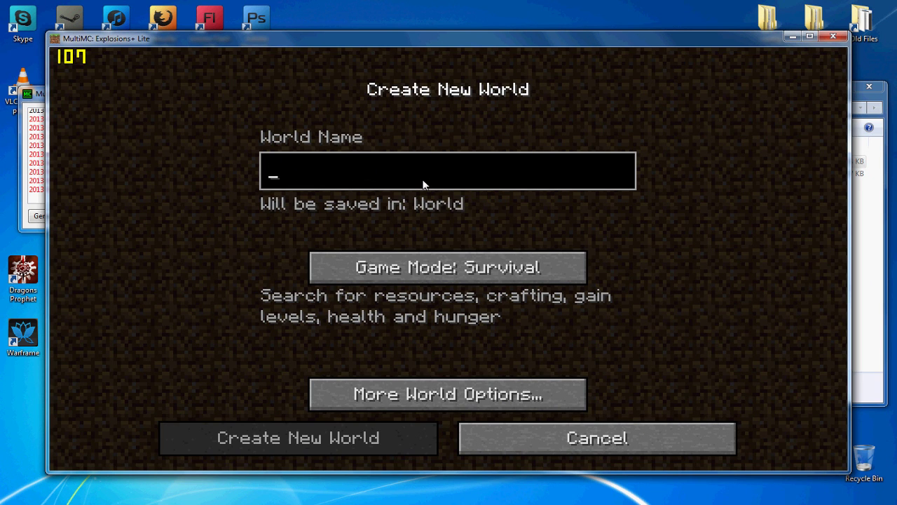
text(BLASTZONE)
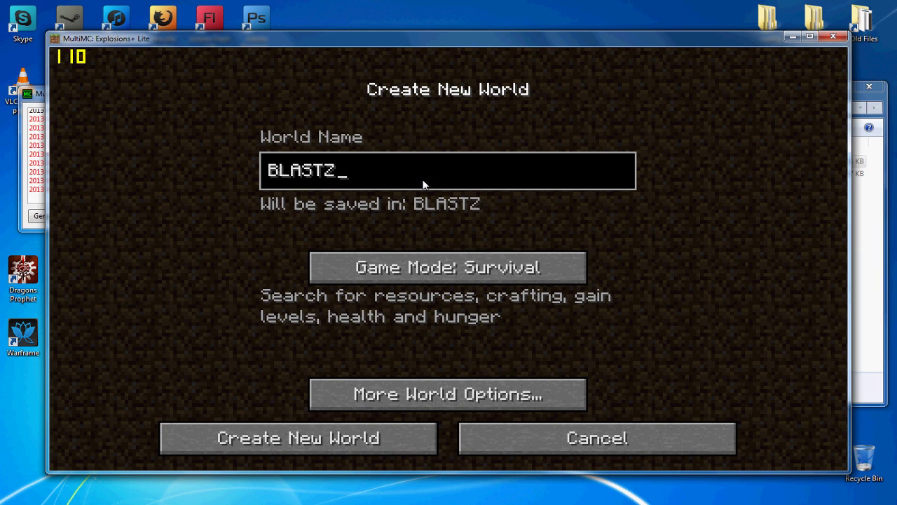
click(424, 436)
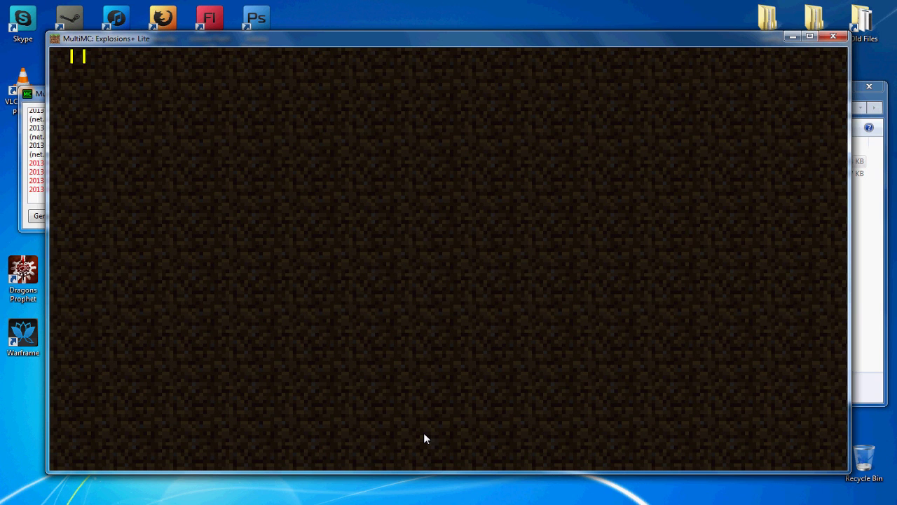
Check the player's inventory in the new world and swim up to the water's surface.
key(Escape)
key(Escape)
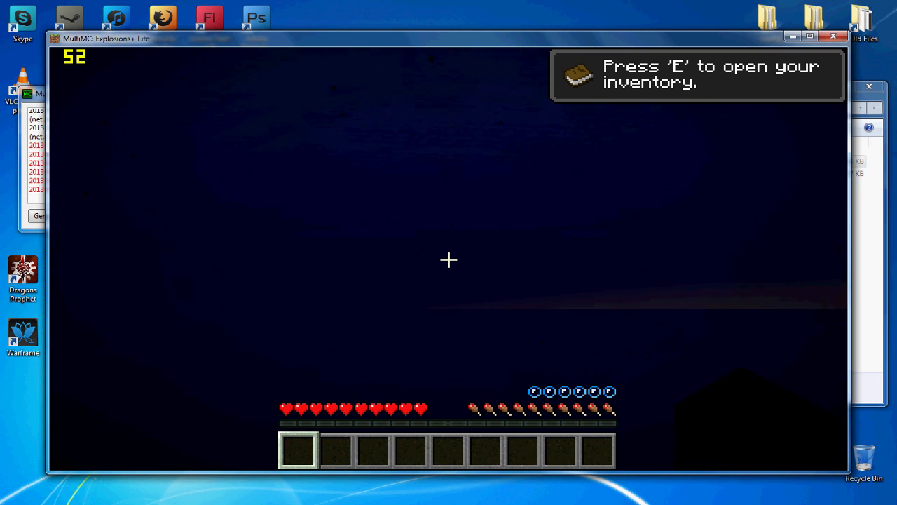
key(e)
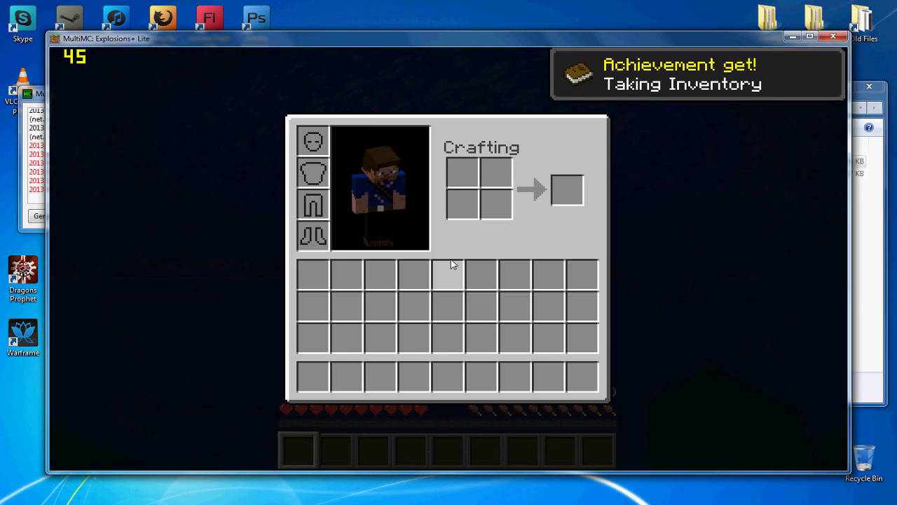
key(e)
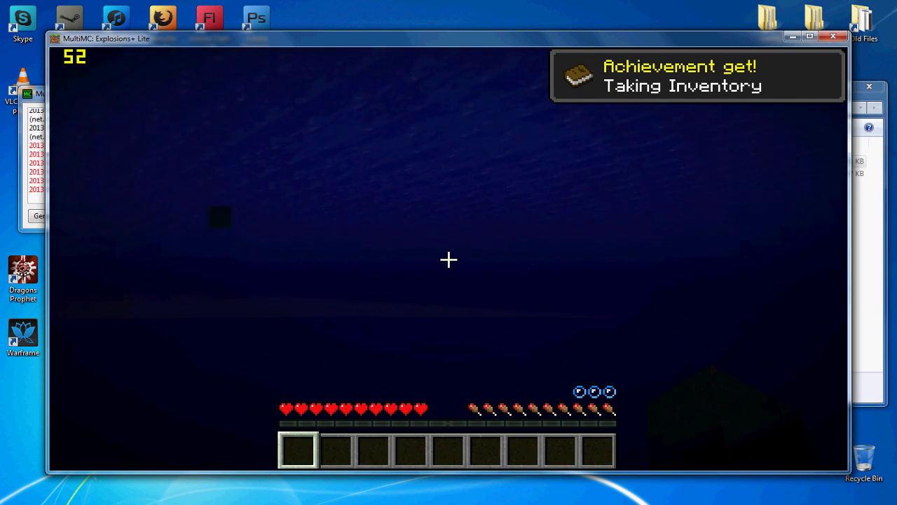
key(space)
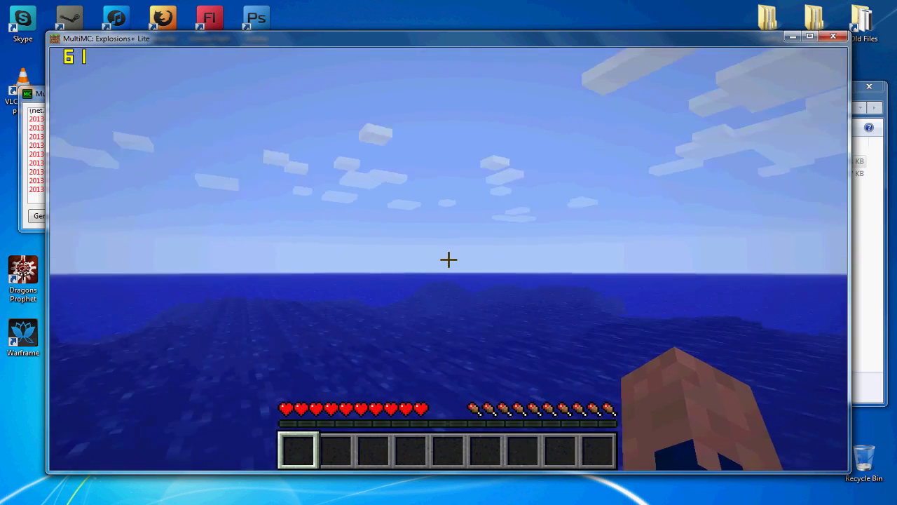
Open the BLASTZONE world to LAN in Survival game mode with cheats allowed.
key(Escape)
click(508, 321)
click(559, 248)
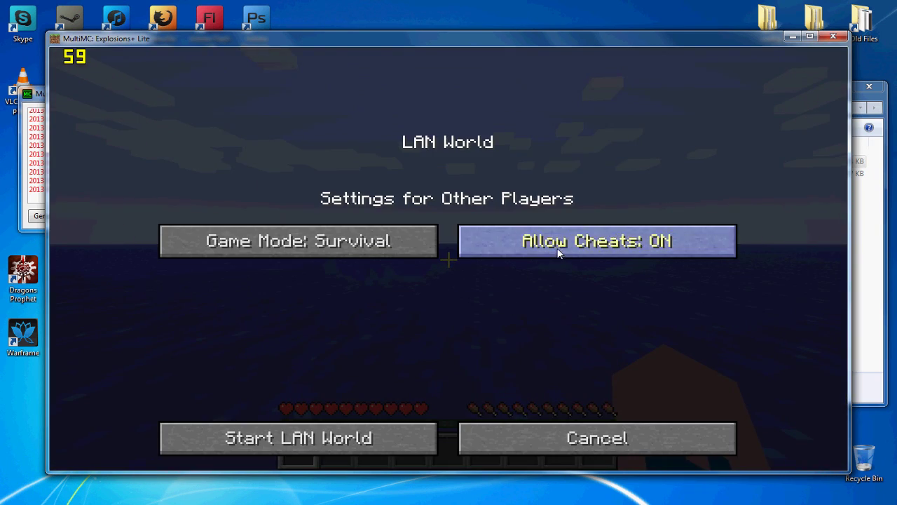
click(298, 438)
Switch the player to creative mode with the command /gamemode creative.
text(t/gamemode cr)
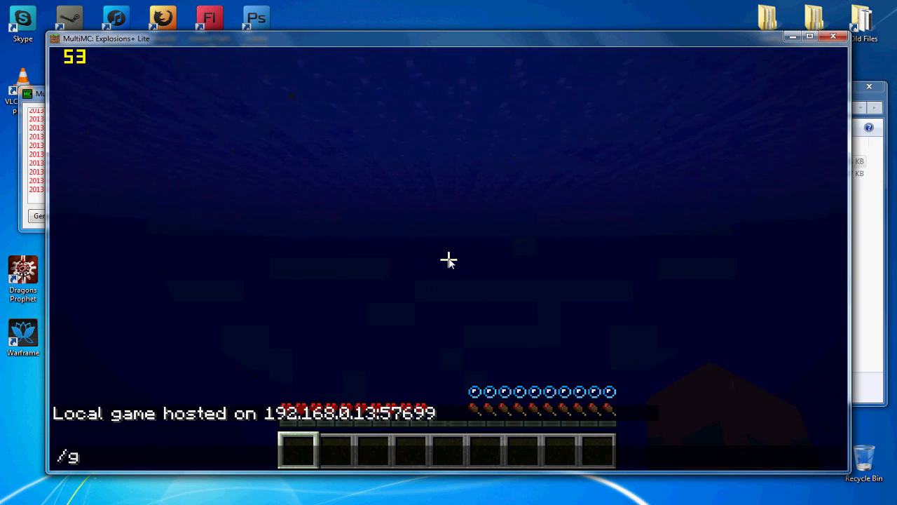
text(eative)
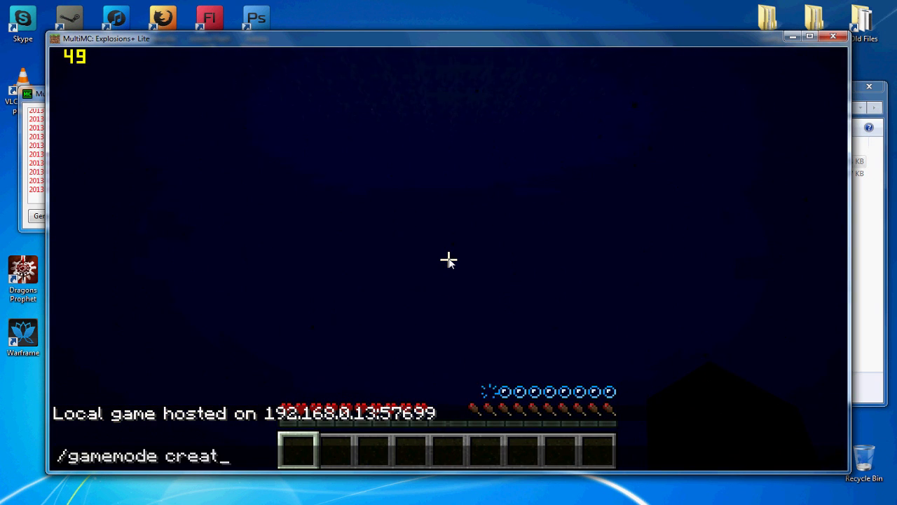
key(Return)
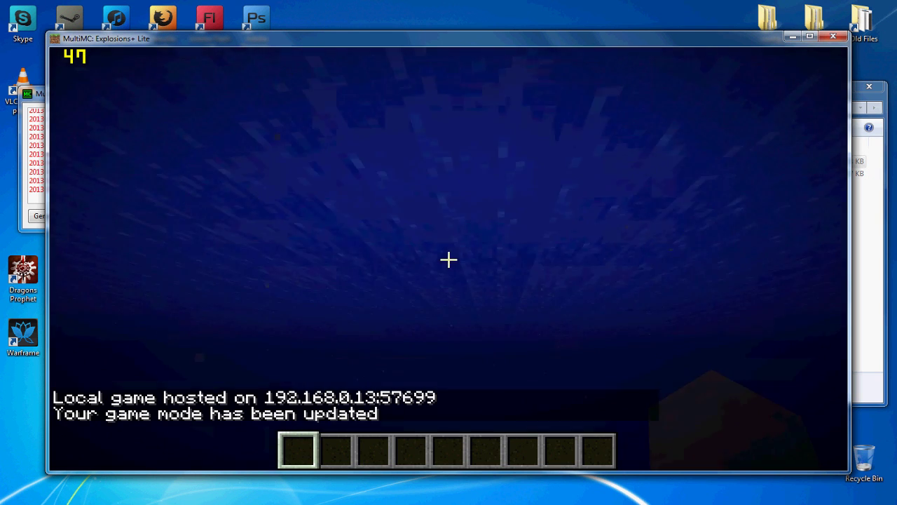
Browse the creative inventory categories for the mod's blocks and put the Nova Bomb in the first hotbar slot.
key(e)
scroll(558, 225, down, 10)
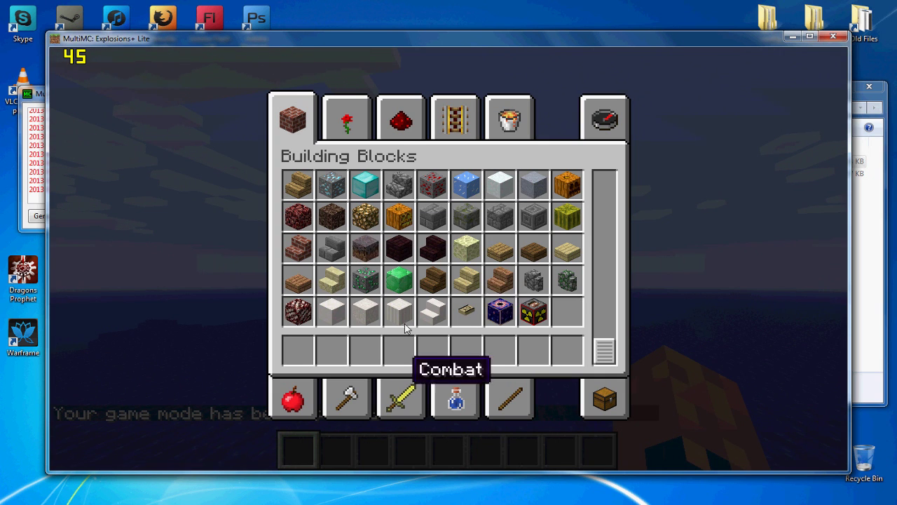
click(351, 120)
click(456, 120)
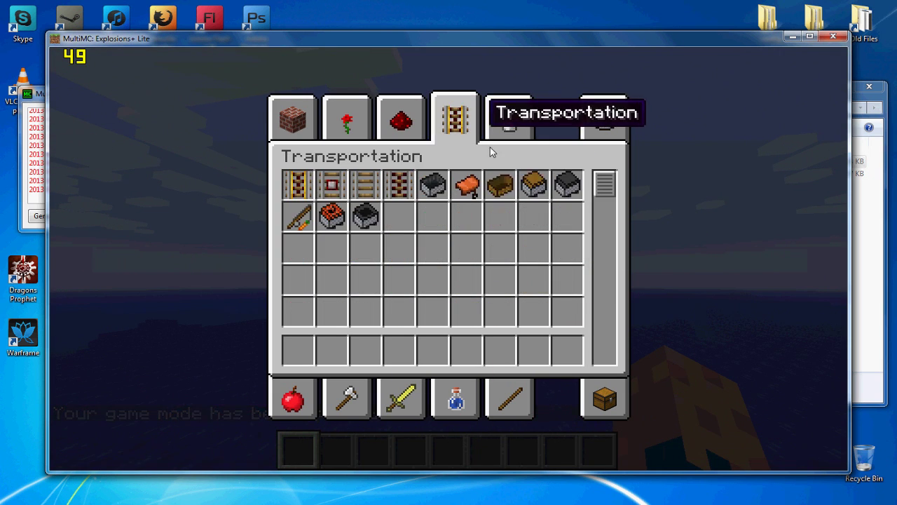
click(508, 121)
click(292, 120)
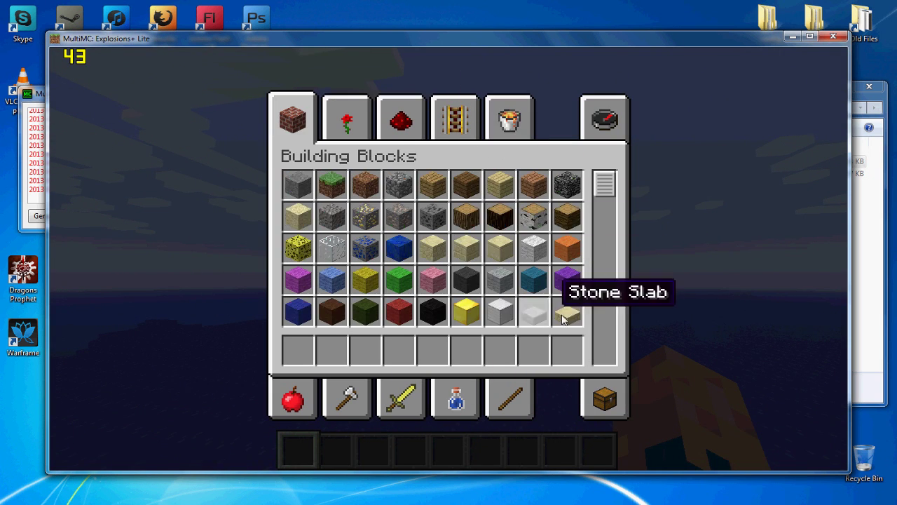
scroll(538, 314, down, 10)
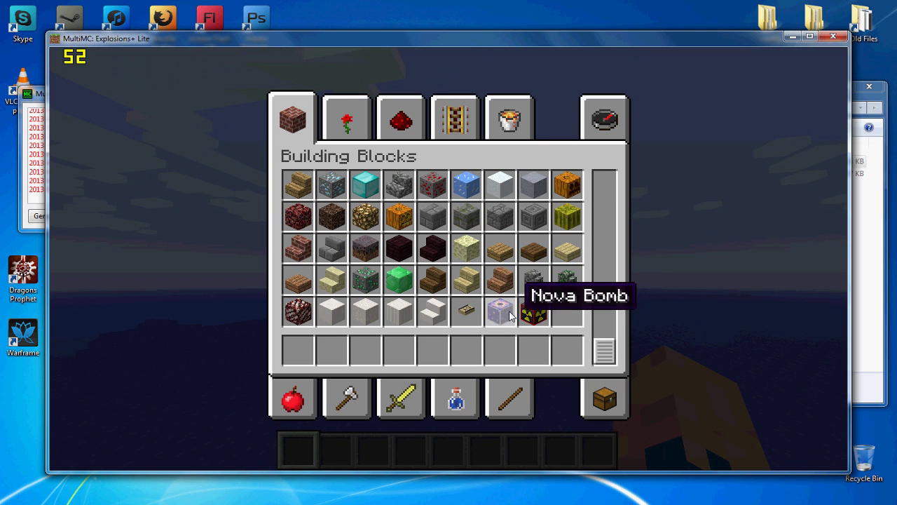
click(506, 321)
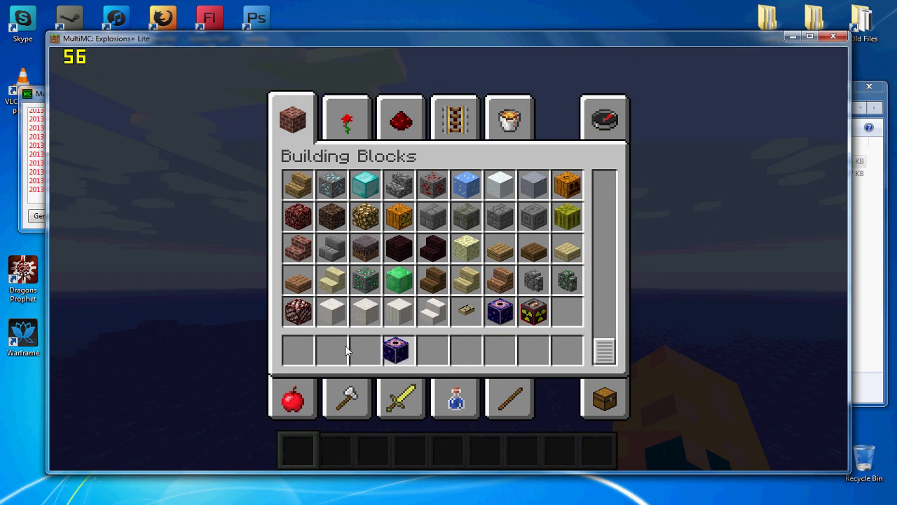
click(298, 349)
key(e)
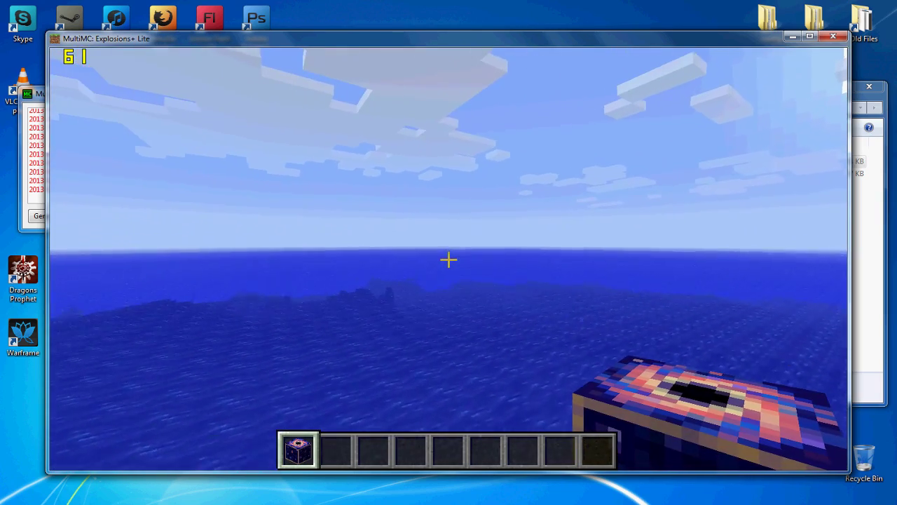
key(Escape)
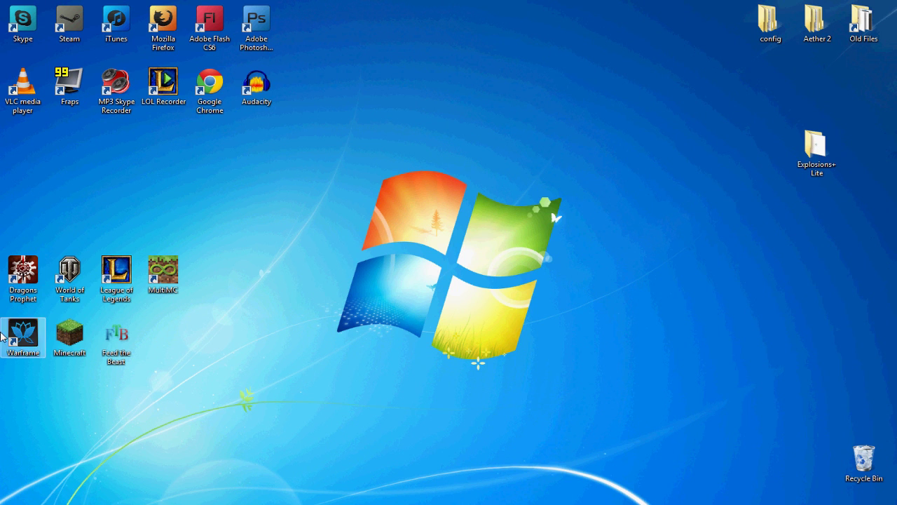
Start the standard Minecraft launcher from the desktop, visit its options, and close the launcher.
double_click(80, 342)
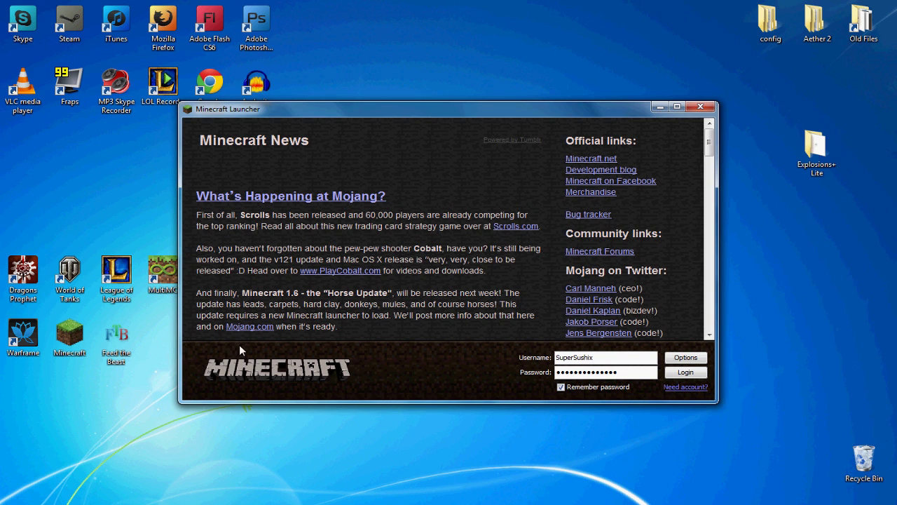
click(705, 361)
click(571, 199)
click(700, 107)
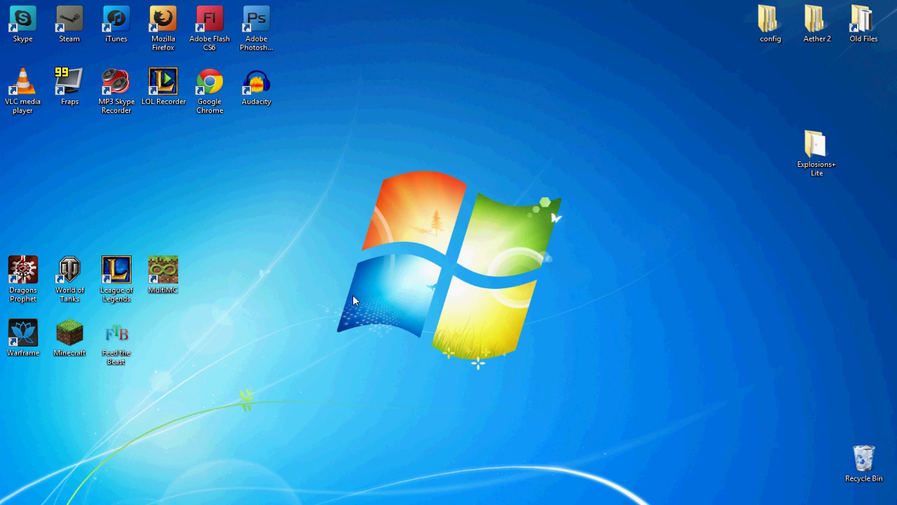
Open the Roaming application data folder by running %appdata%.
key(super+r)
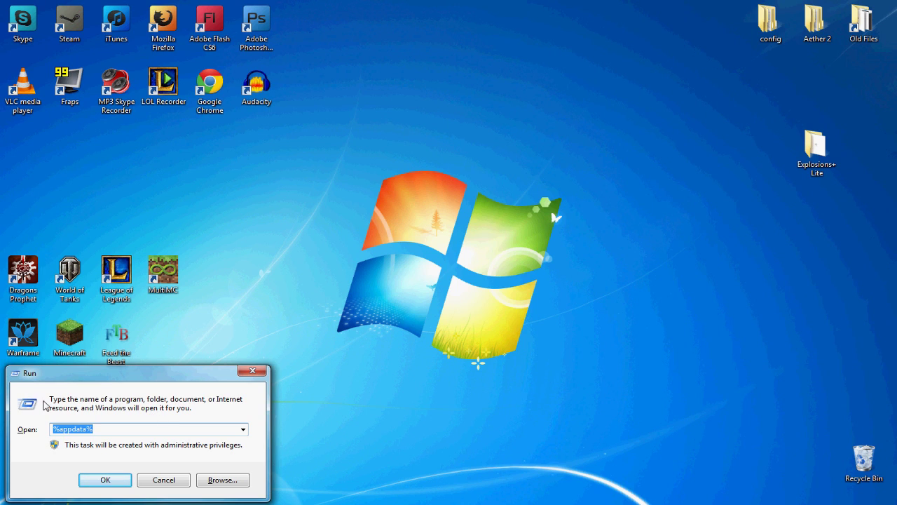
drag(107, 428, 30, 430)
click(121, 428)
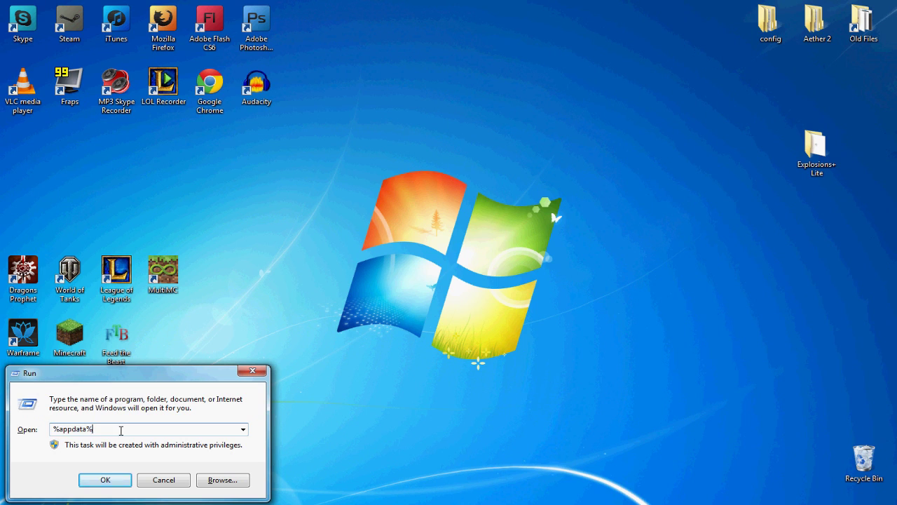
drag(88, 419, 35, 418)
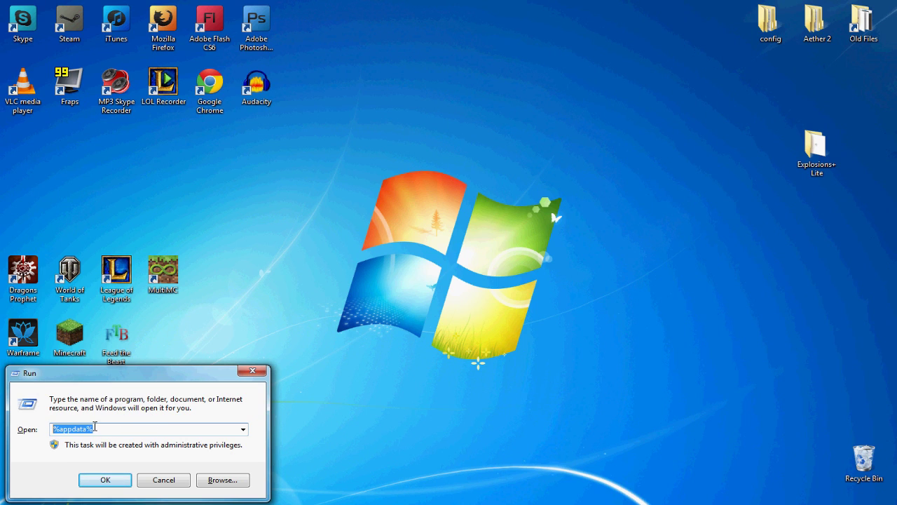
click(101, 425)
drag(102, 426, 60, 428)
click(100, 429)
click(55, 428)
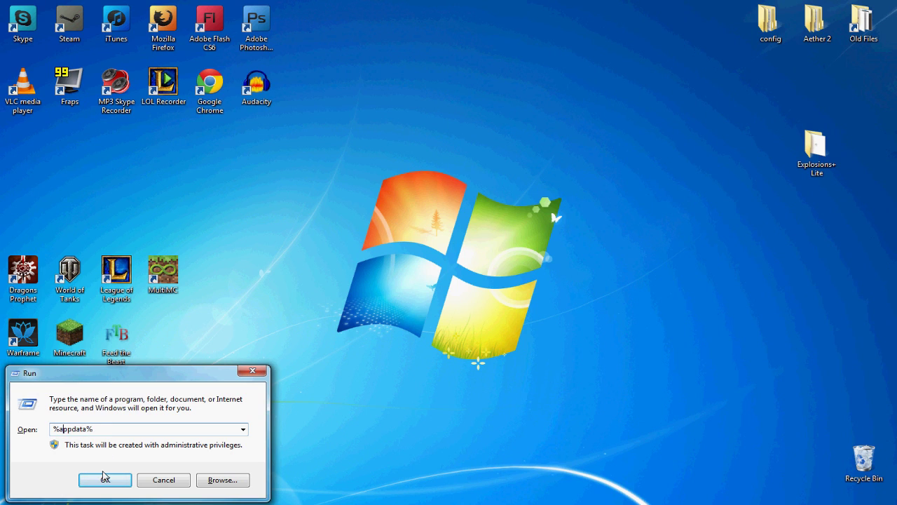
click(105, 479)
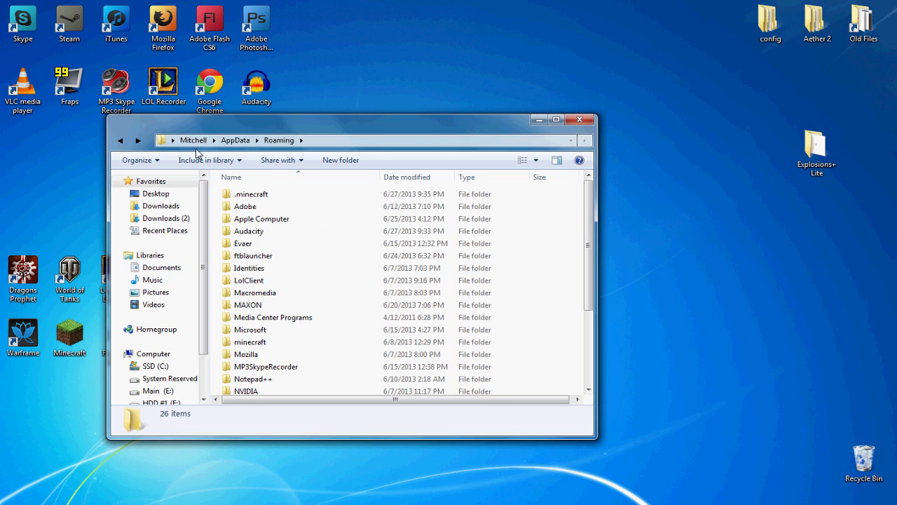
Go to the bin folder inside the .minecraft folder.
click(273, 197)
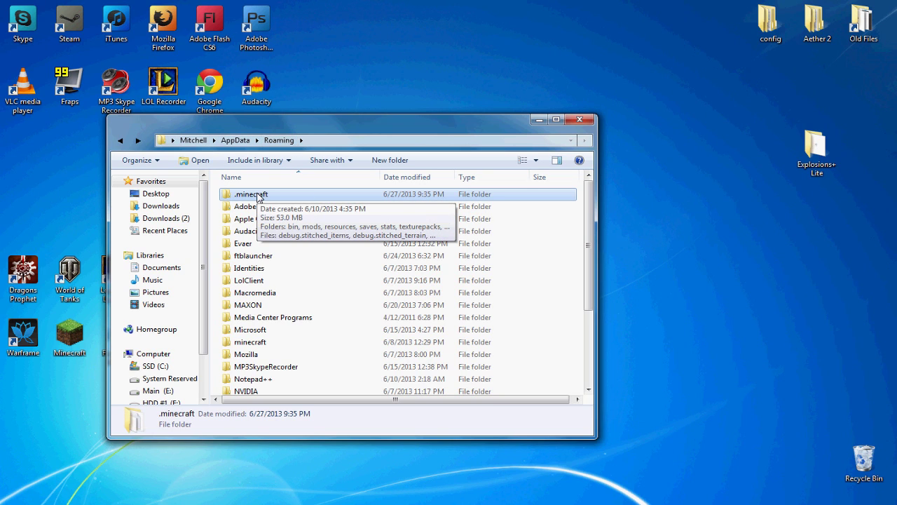
double_click(262, 198)
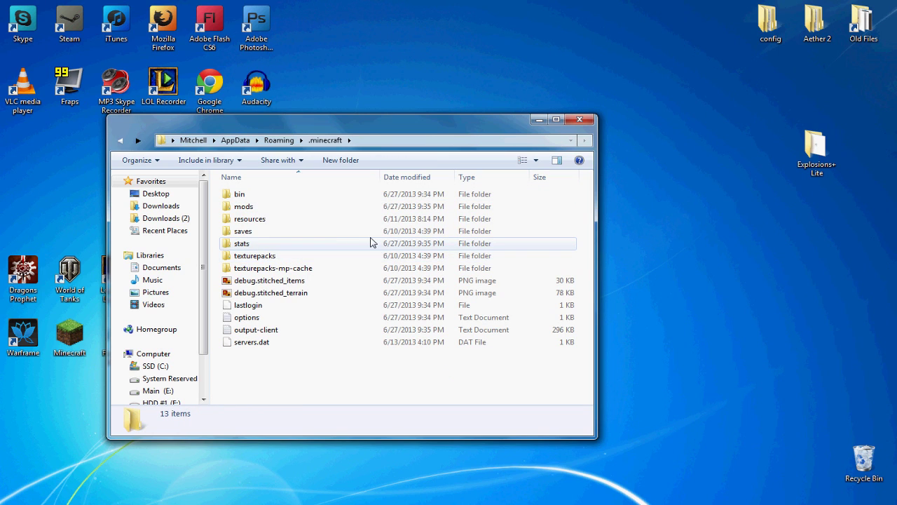
double_click(256, 199)
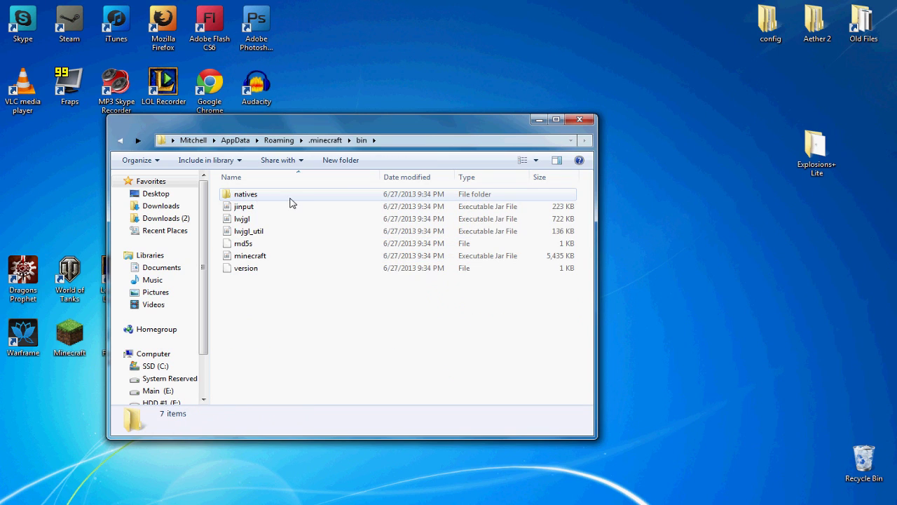
Open the minecraft jar file as an archive in 7-Zip and look through its contents.
click(253, 259)
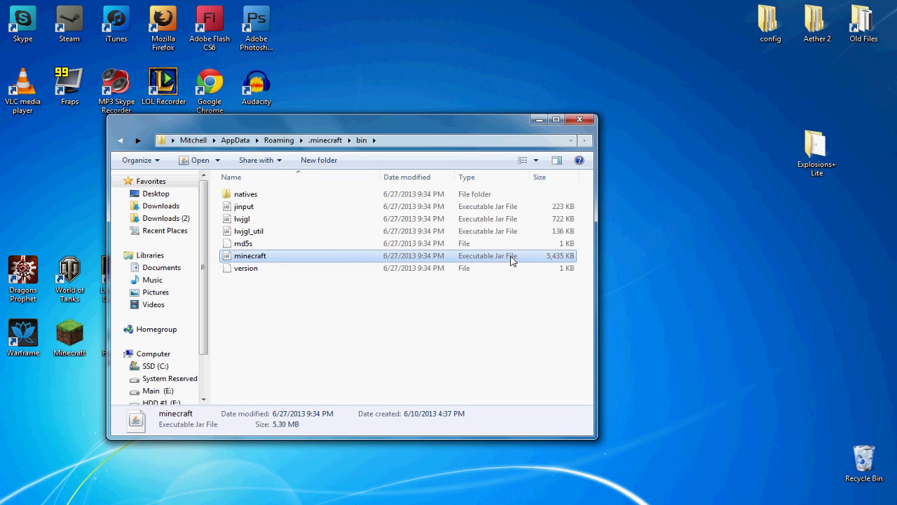
right_click(275, 263)
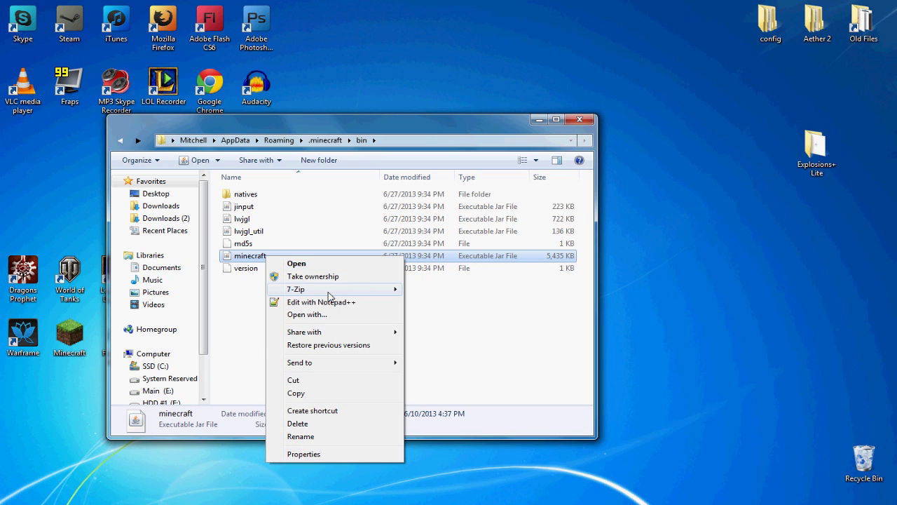
mouse_move(329, 293)
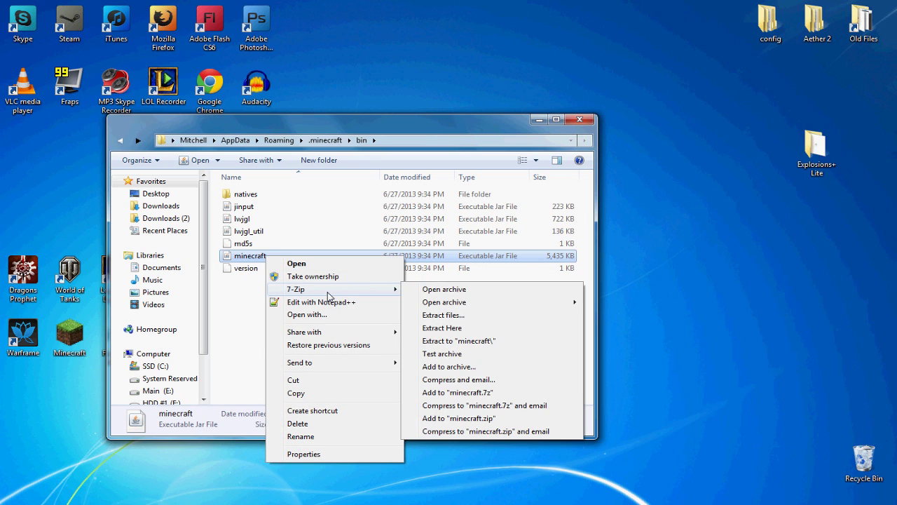
click(436, 294)
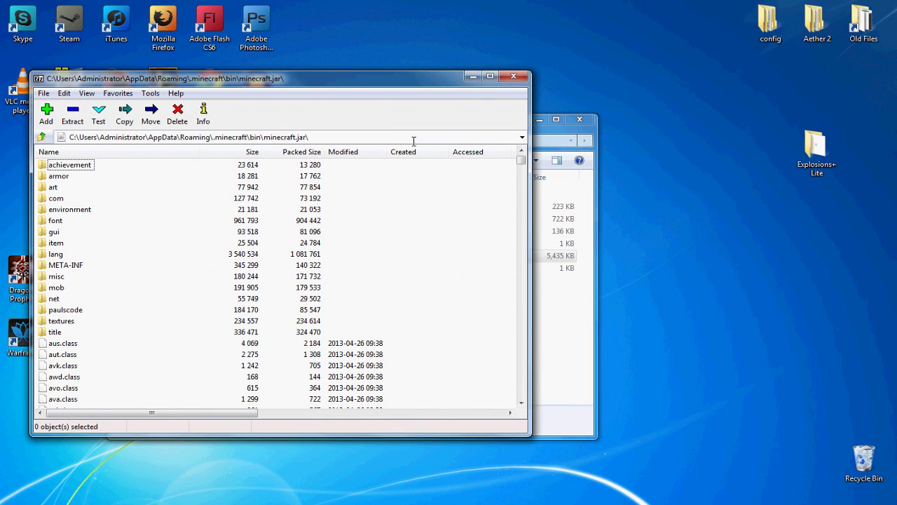
drag(357, 84, 334, 286)
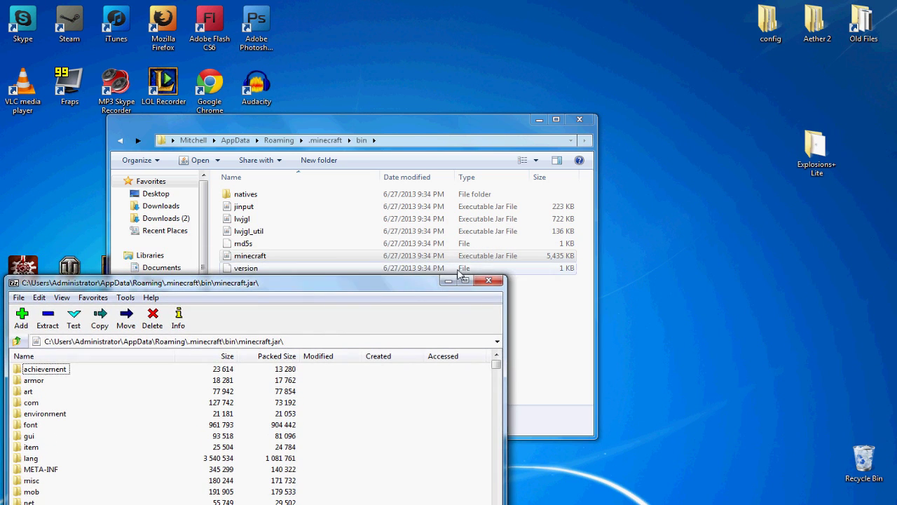
drag(408, 280, 414, 98)
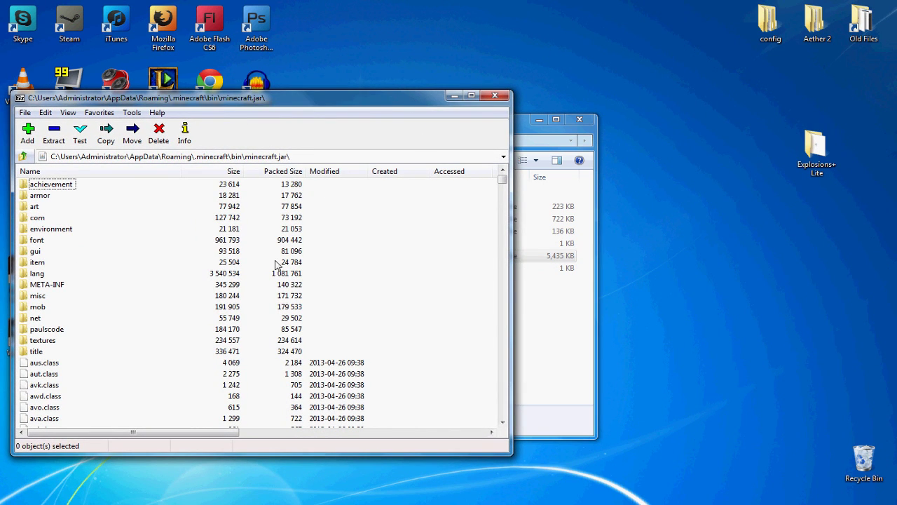
scroll(147, 269, down, 10)
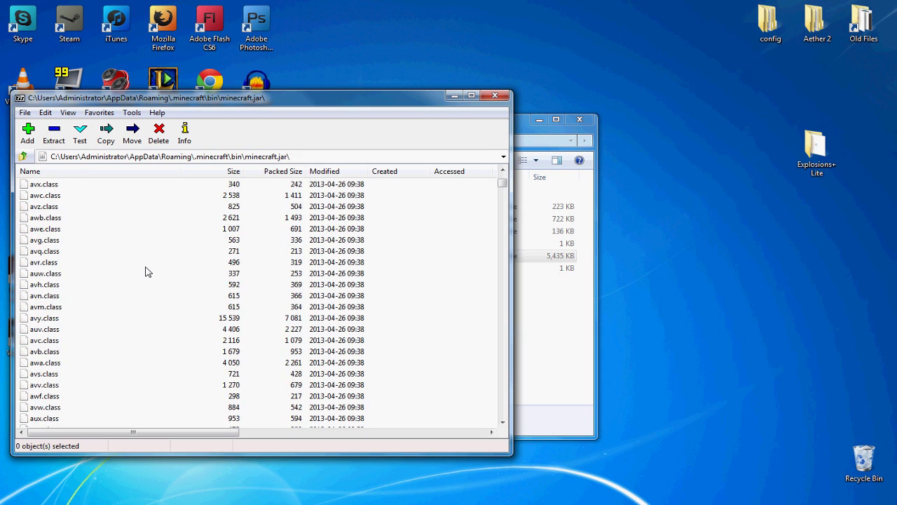
scroll(146, 271, up, 10)
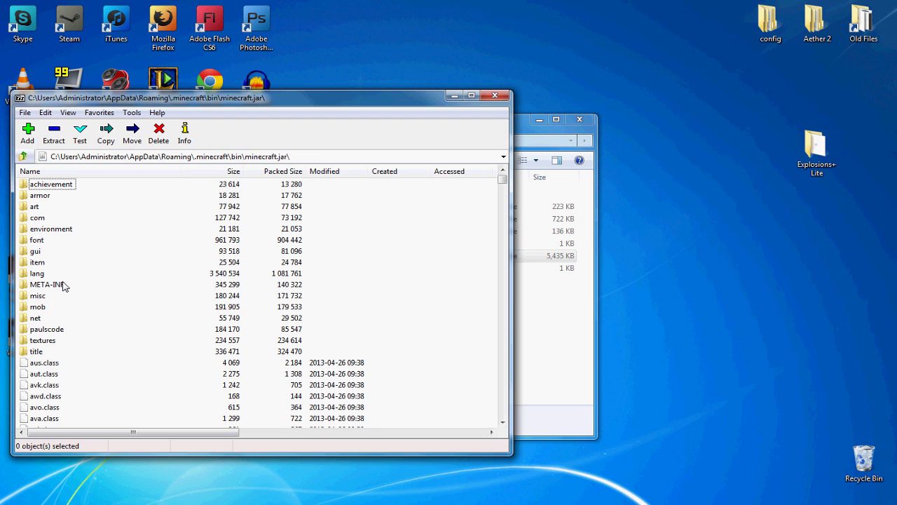
Open minecraftforge-universal-1.5.2-7.8.1.738 from the desktop's Explosions+ Lite folder in 7-Zip and place its window beside the minecraft.jar archive.
double_click(816, 148)
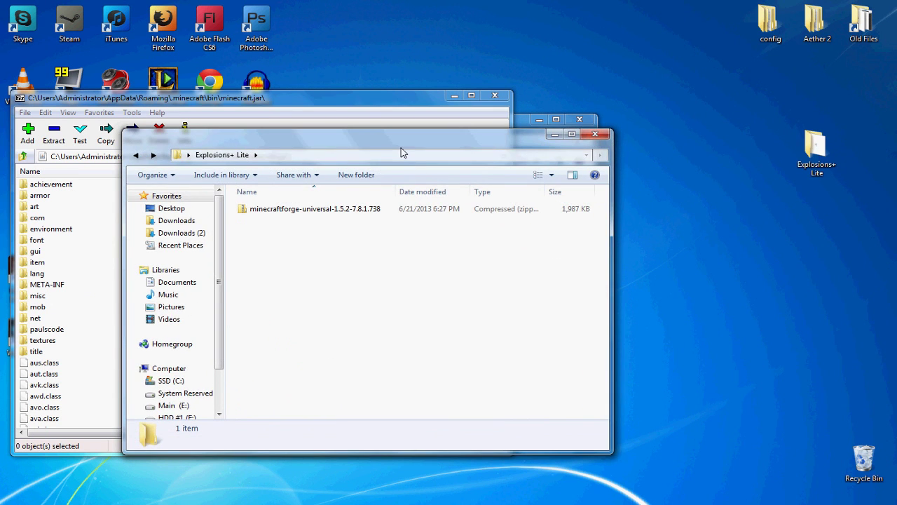
drag(402, 152, 667, 143)
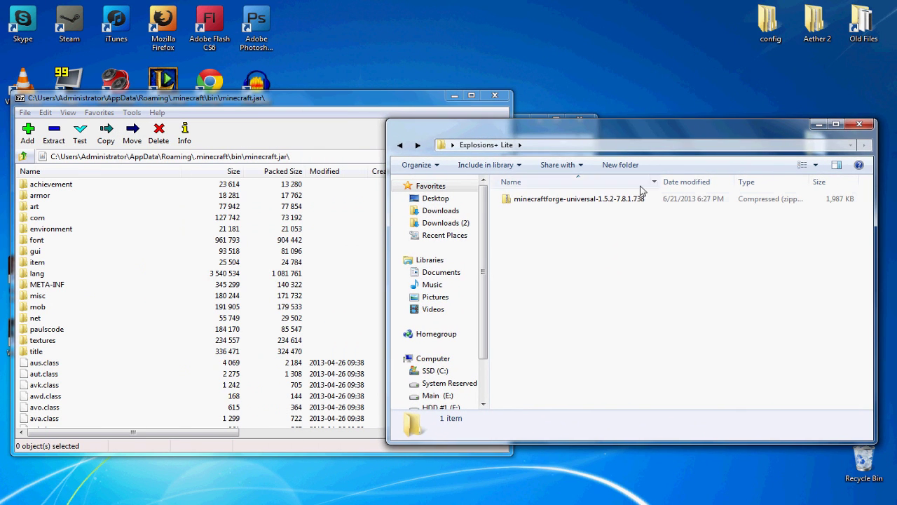
right_click(600, 199)
mouse_move(679, 266)
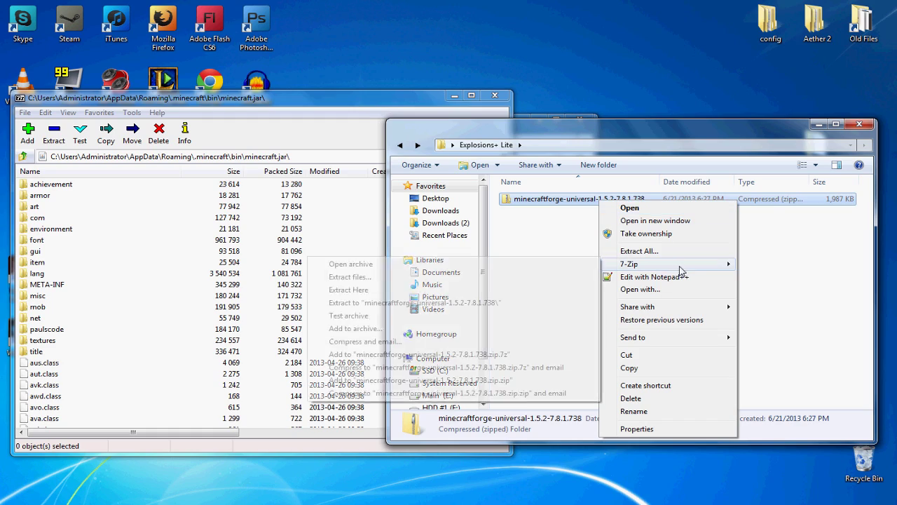
click(581, 266)
drag(280, 78, 716, 110)
Copy all files from the minecraftforge-universal-1.5.2-7.8.1.738 archive into the root of the minecraft.jar archive and confirm the copy.
click(486, 192)
scroll(540, 232, down, 10)
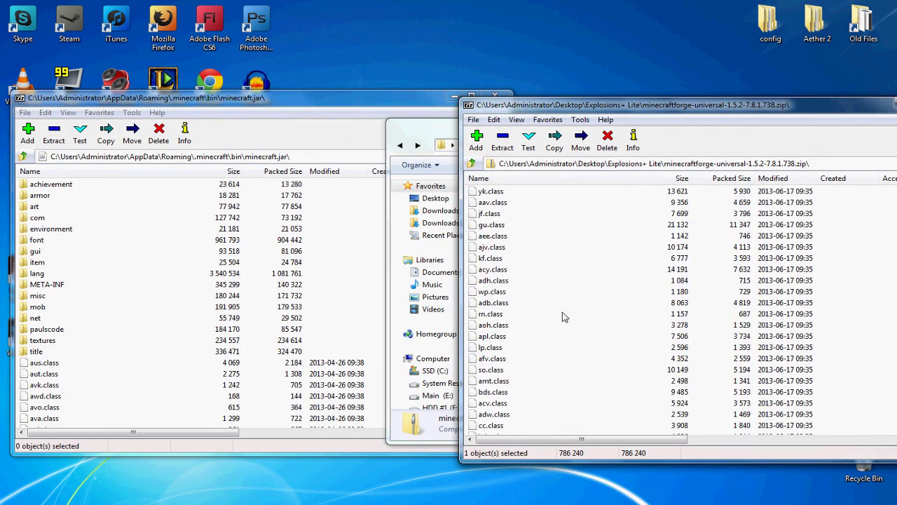
scroll(564, 317, down, 10)
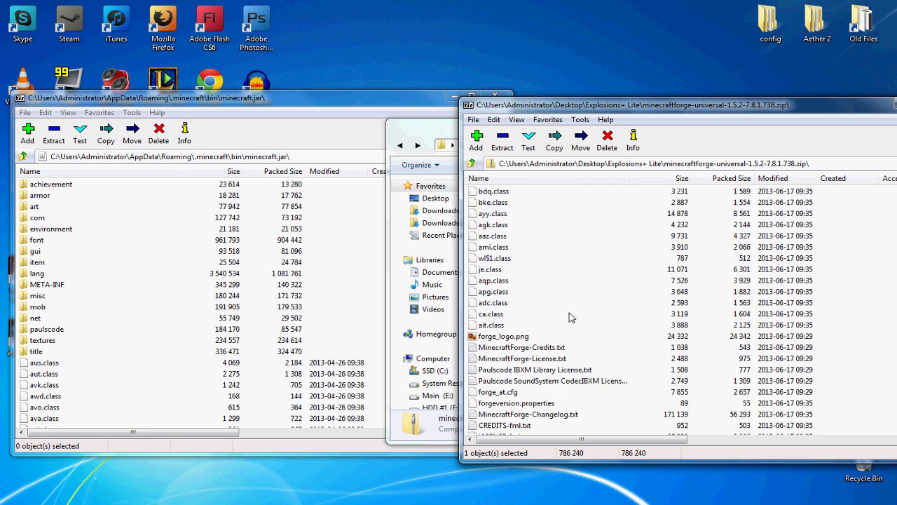
scroll(572, 317, down, 3)
key(ctrl+a)
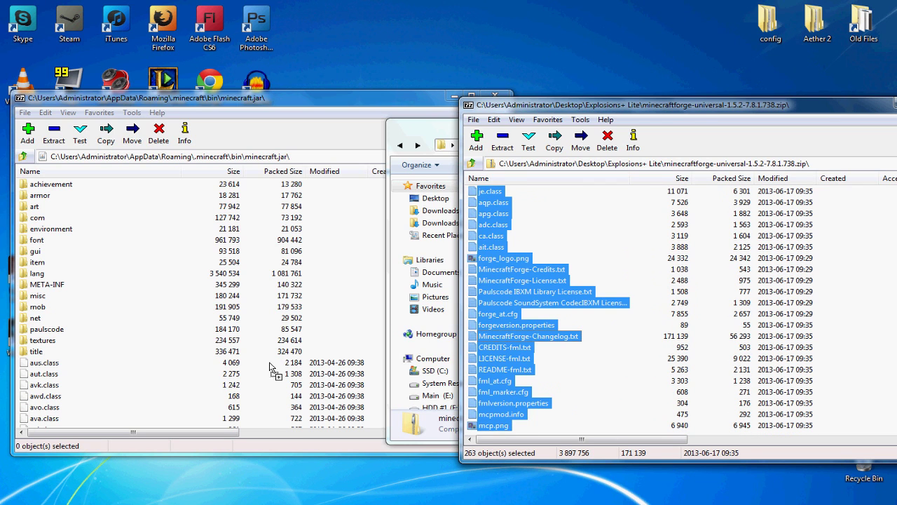
drag(271, 365, 212, 348)
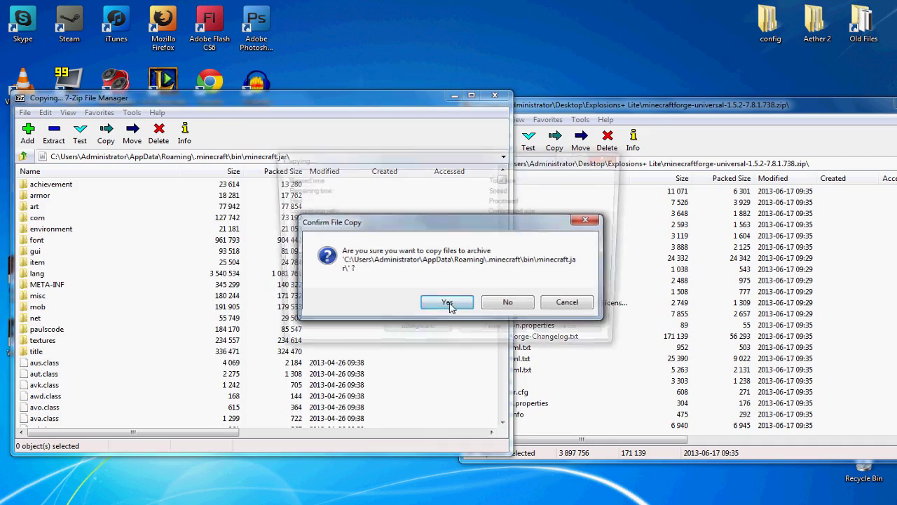
click(449, 306)
Close both 7-Zip archive windows and the Explosions+ Lite folder window, leaving the bin folder open.
click(495, 96)
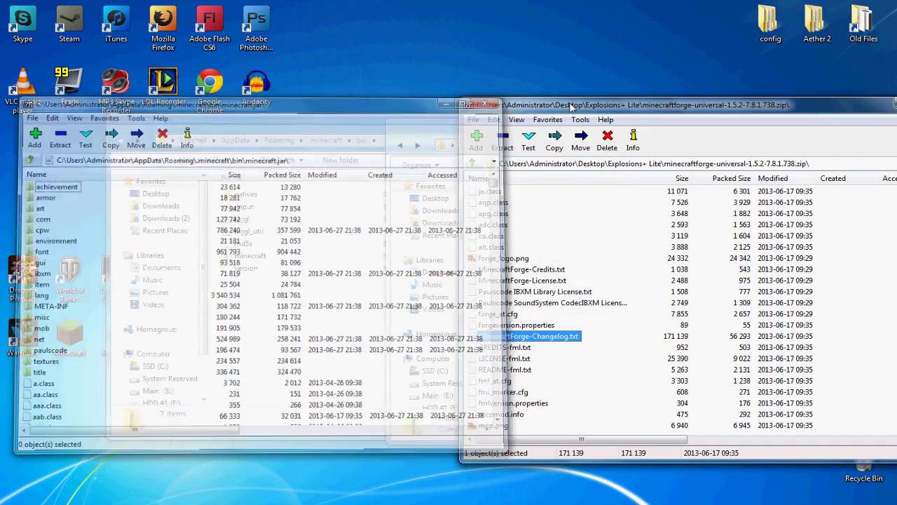
drag(571, 107, 132, 32)
click(516, 28)
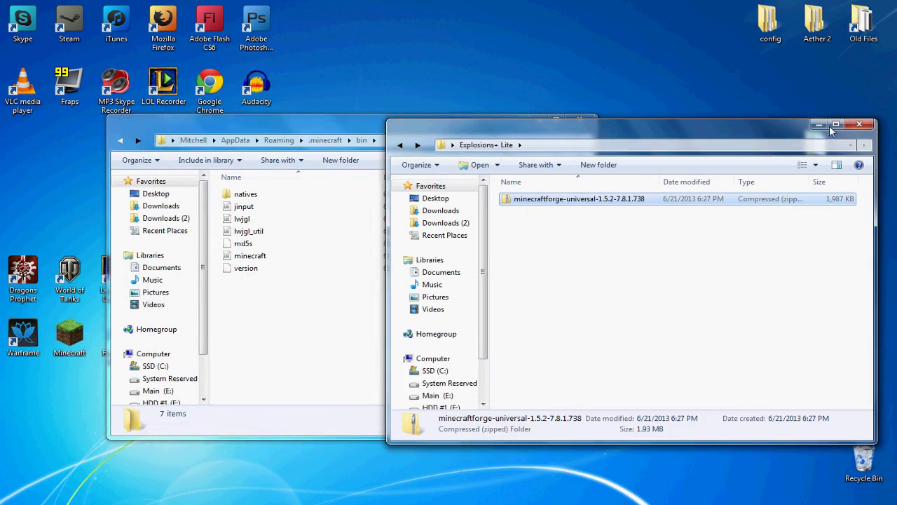
click(859, 124)
Paste the copied Explosives+ Lite v1.0 jar file into the mods folder inside .minecraft.
click(119, 140)
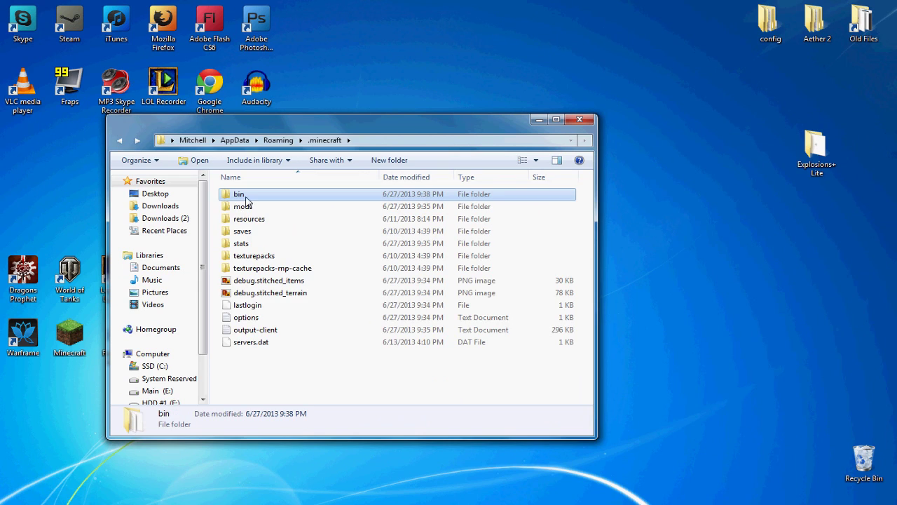
double_click(256, 206)
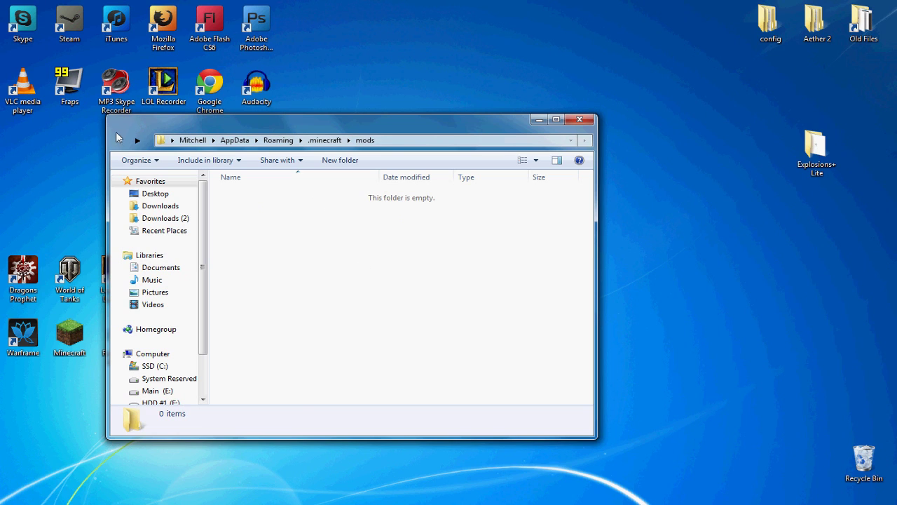
click(119, 140)
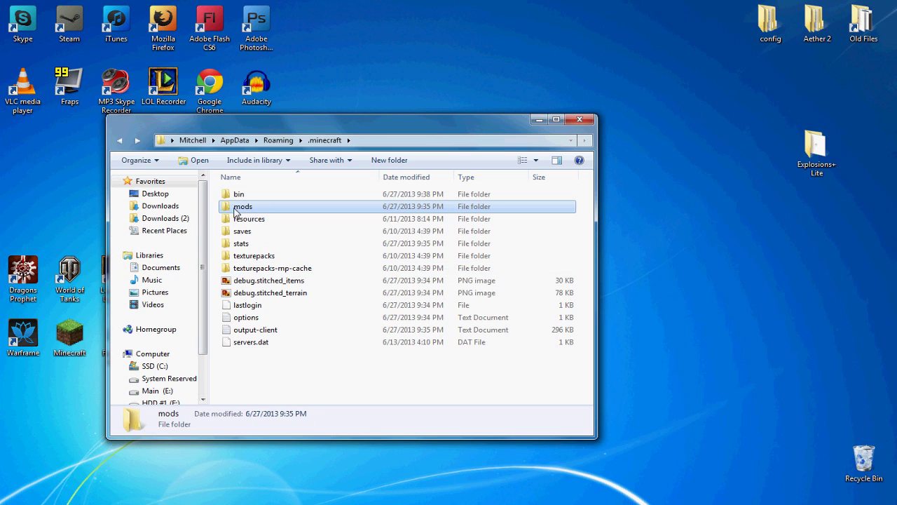
double_click(270, 208)
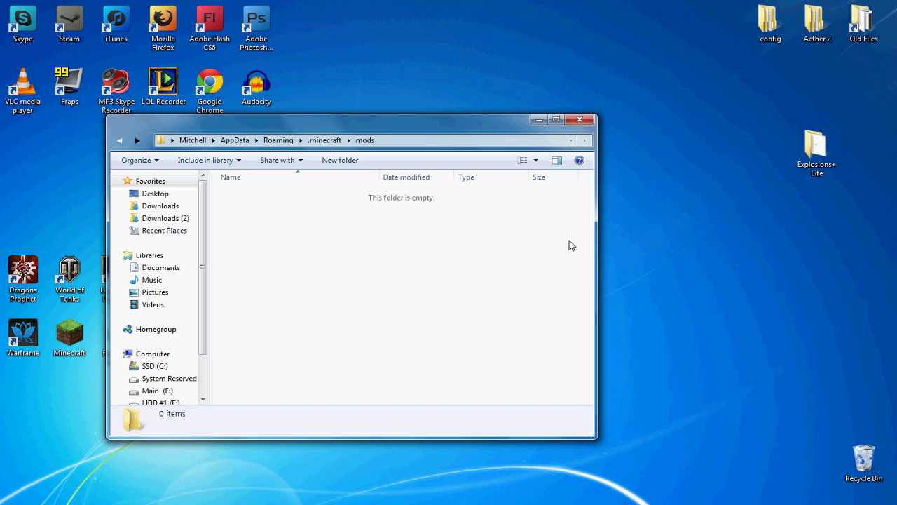
key(ctrl+v)
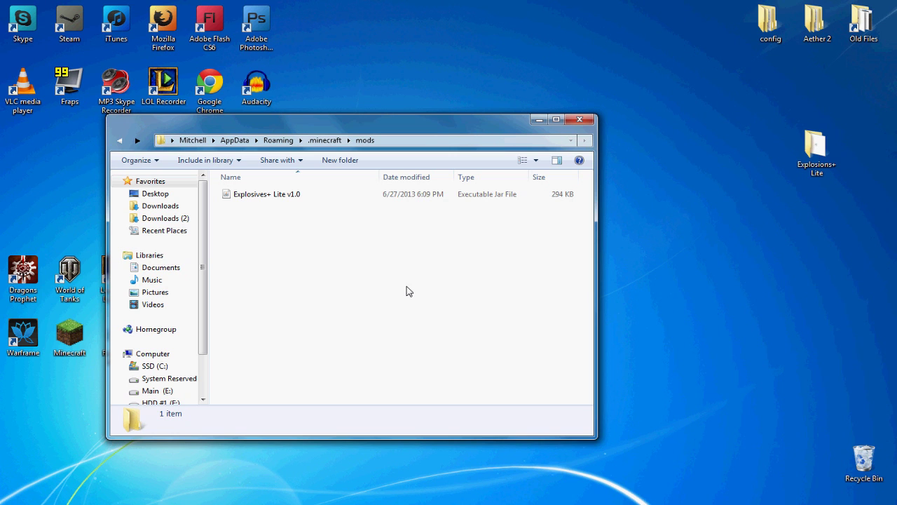
Check the contents of the Recycle Bin, and close both its window and the mods folder.
double_click(859, 457)
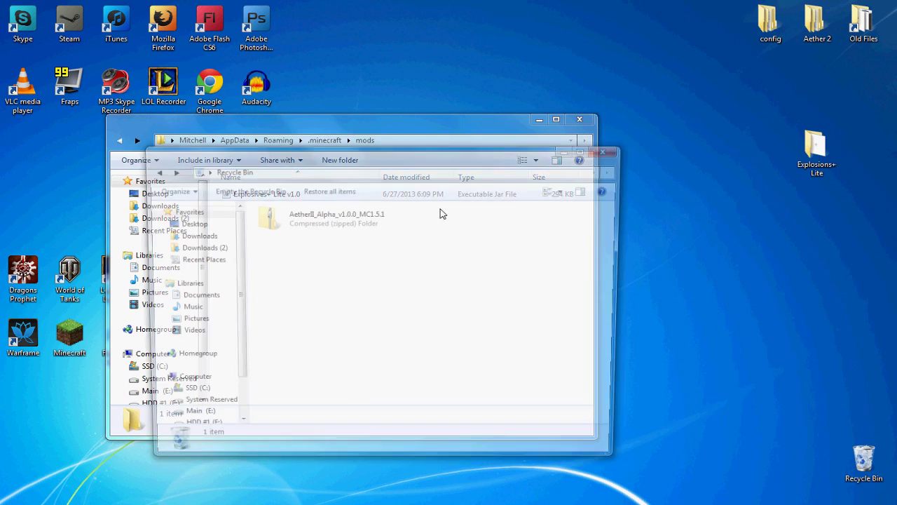
click(326, 231)
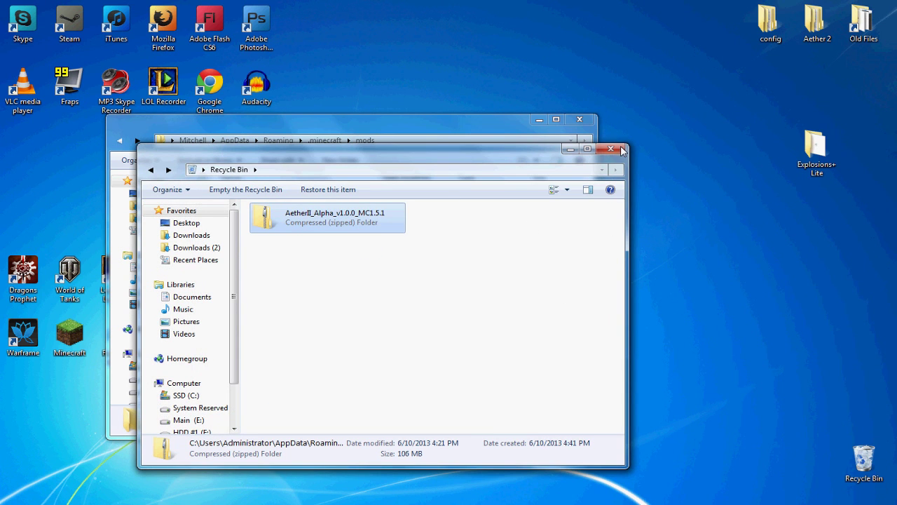
click(610, 149)
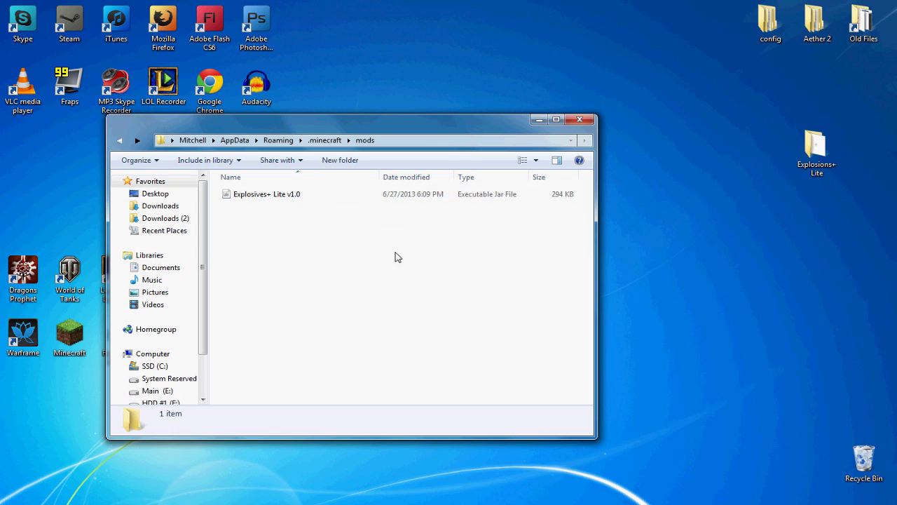
key(alt+F4)
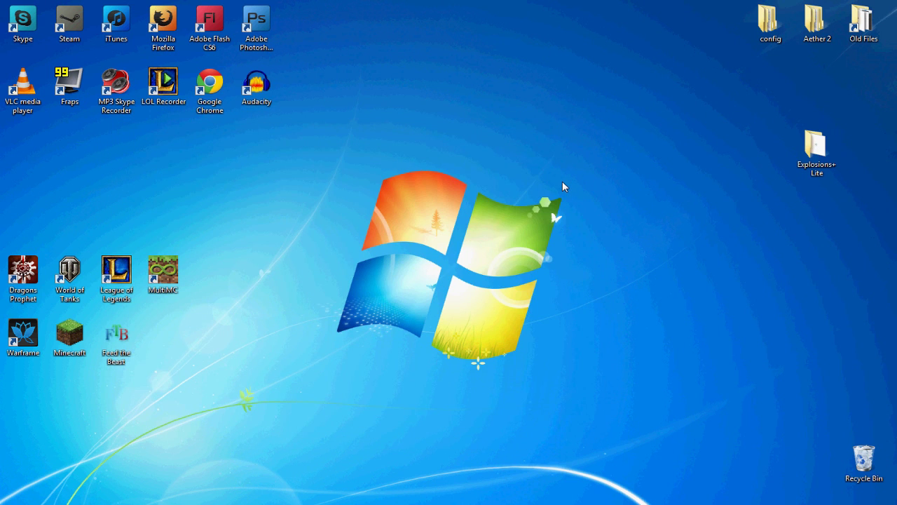